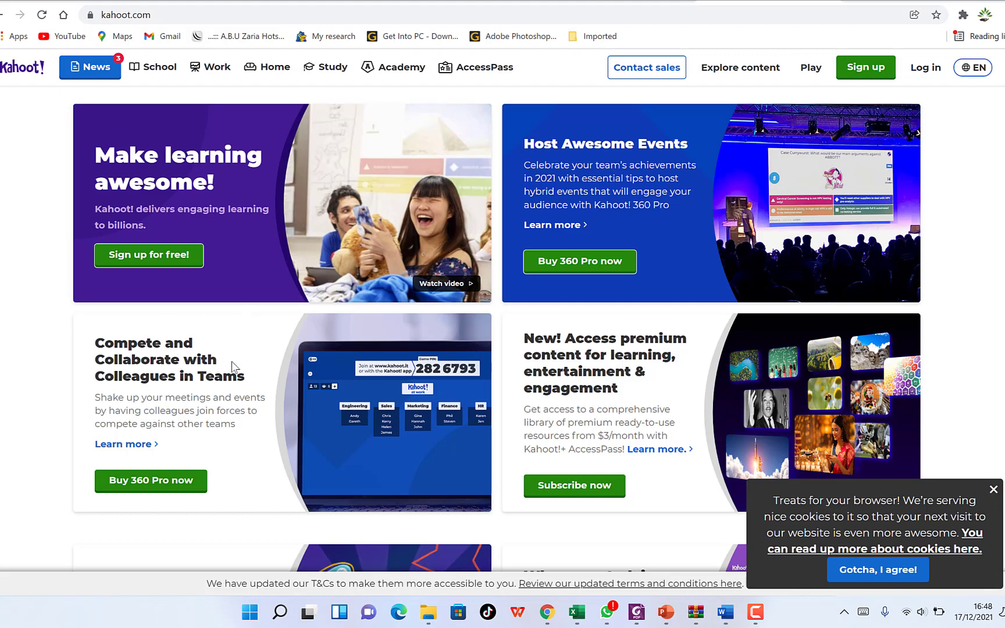
# Step: Look through the Kahoot! home page from the product offers to the footer and dismiss the cookie notice
pyautogui.scroll(-5, 233, 365)
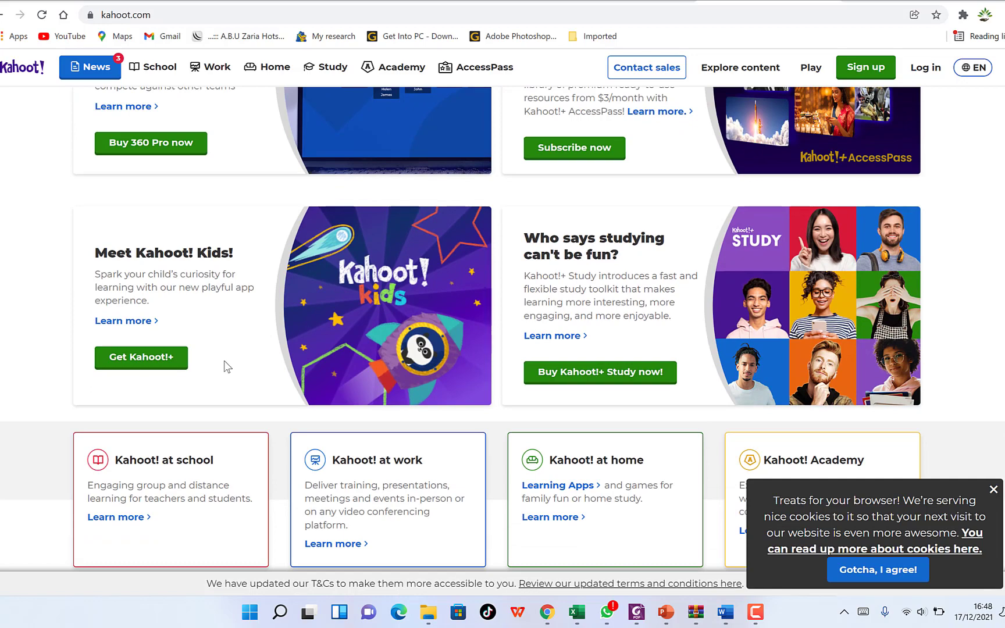
pyautogui.scroll(5, 227, 366)
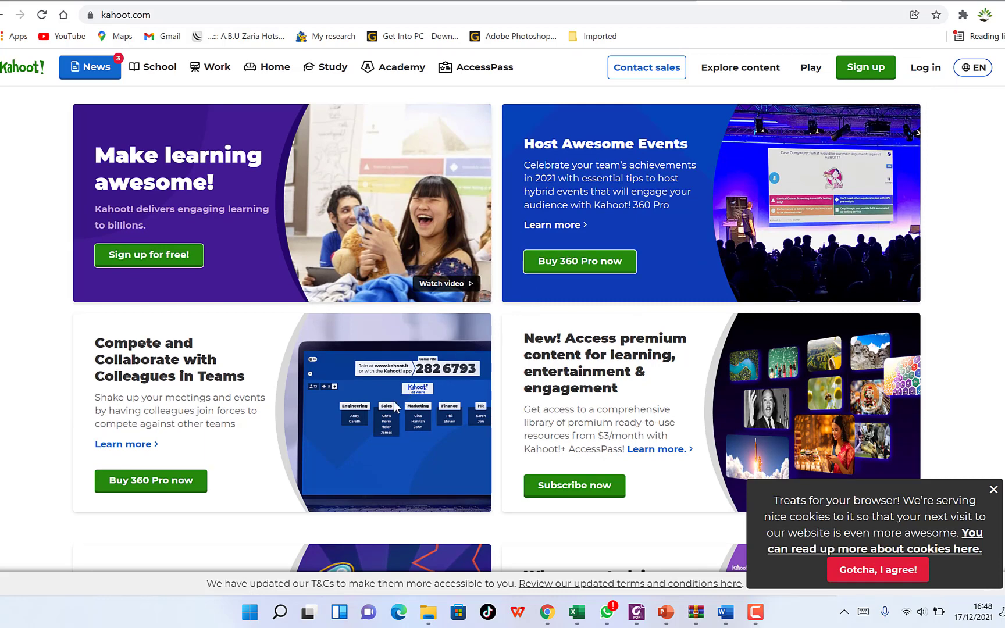
pyautogui.scroll(-10, 378, 415)
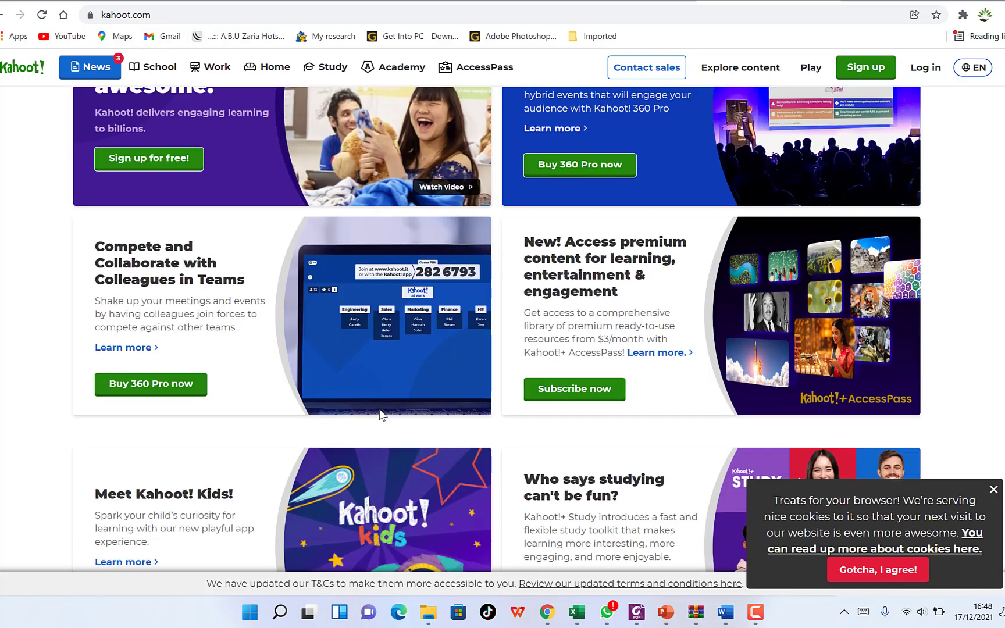
pyautogui.scroll(-1, 378, 414)
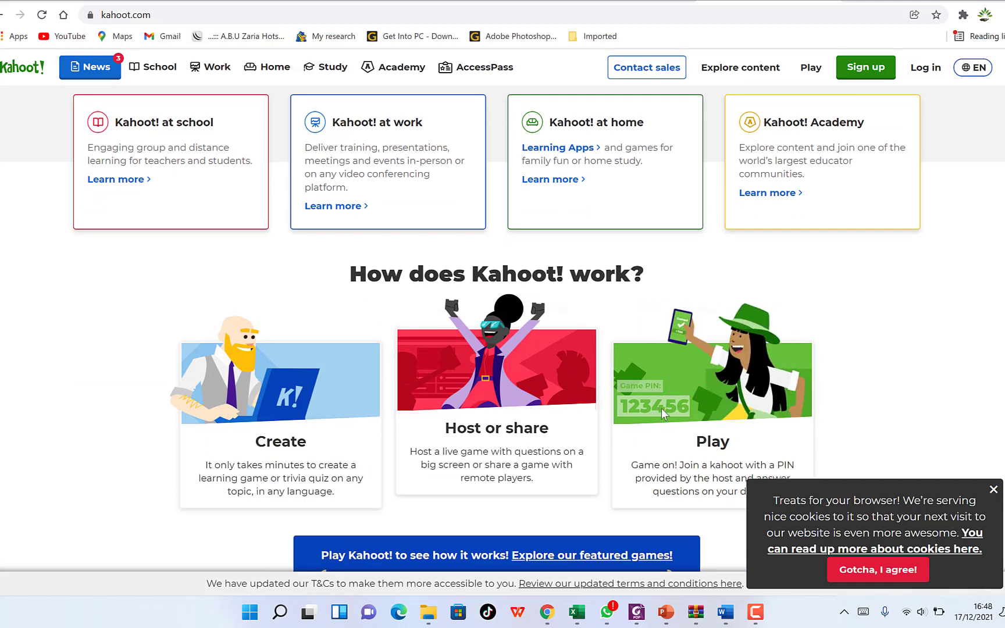
pyautogui.scroll(-2, 680, 410)
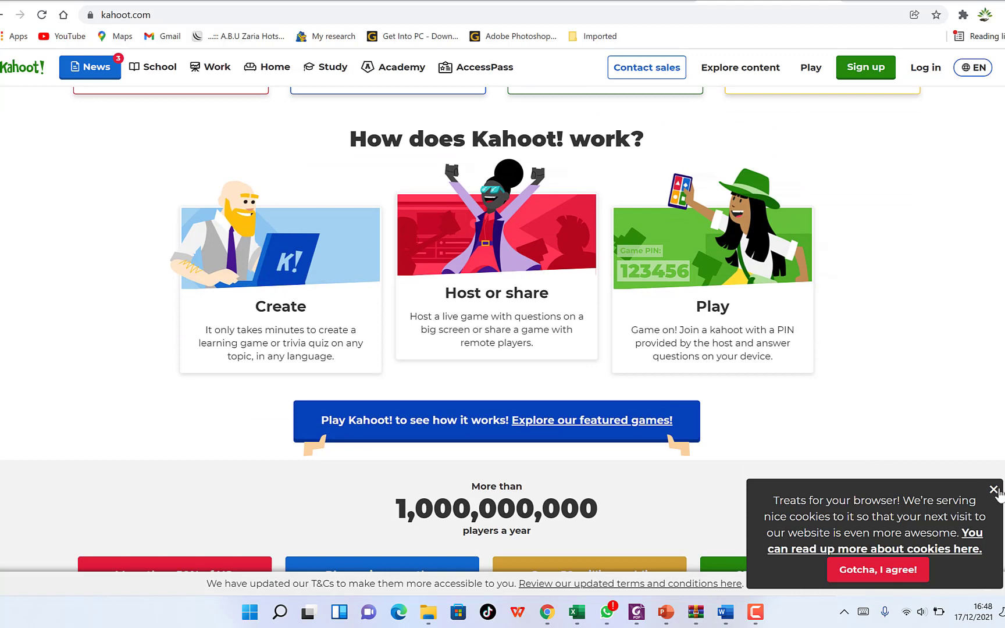
pyautogui.click(994, 490)
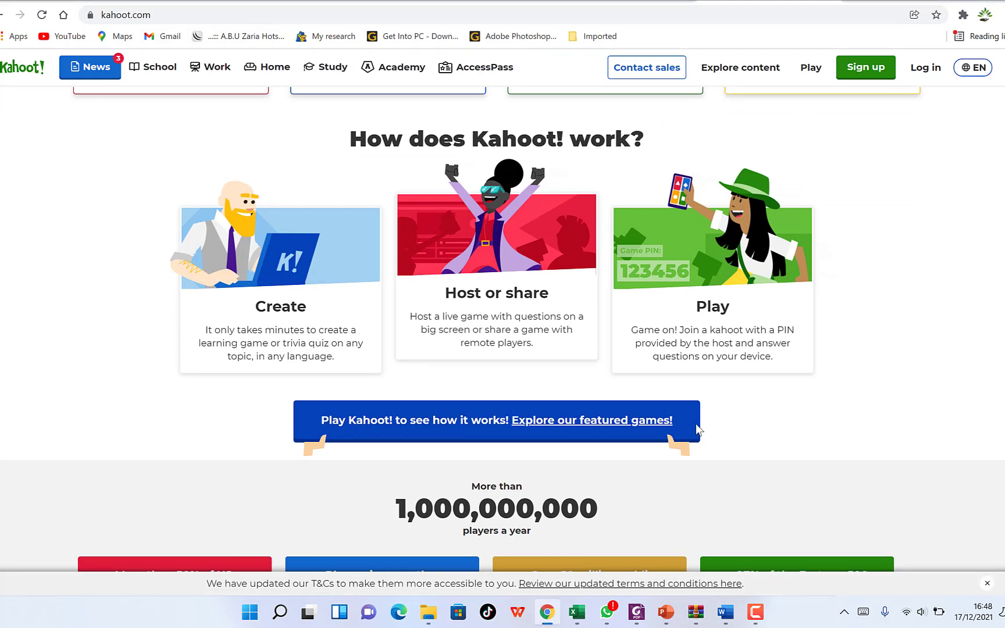
pyautogui.scroll(-2, 660, 431)
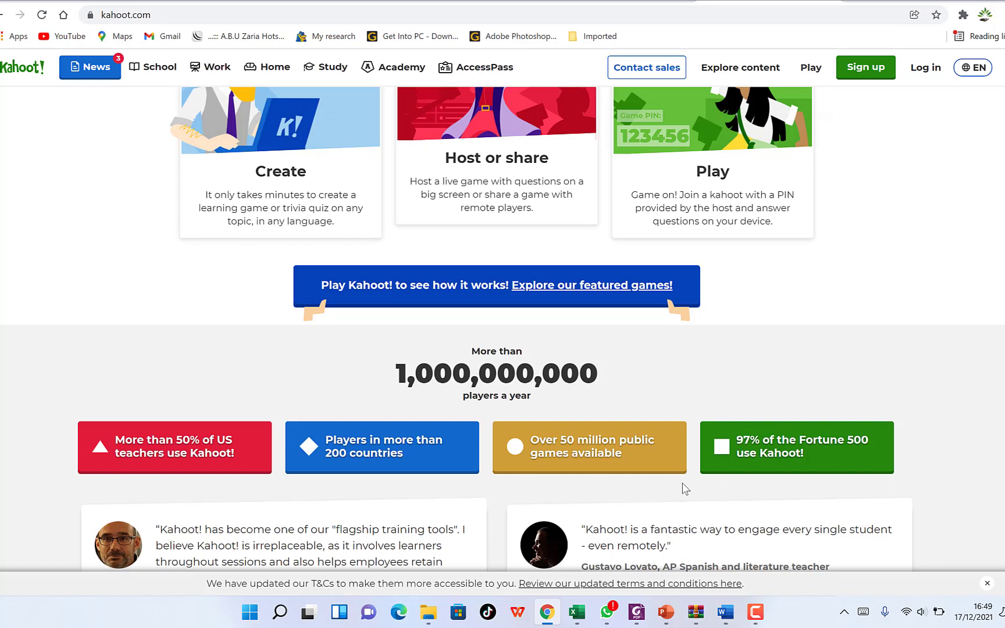
pyautogui.scroll(-5, 684, 489)
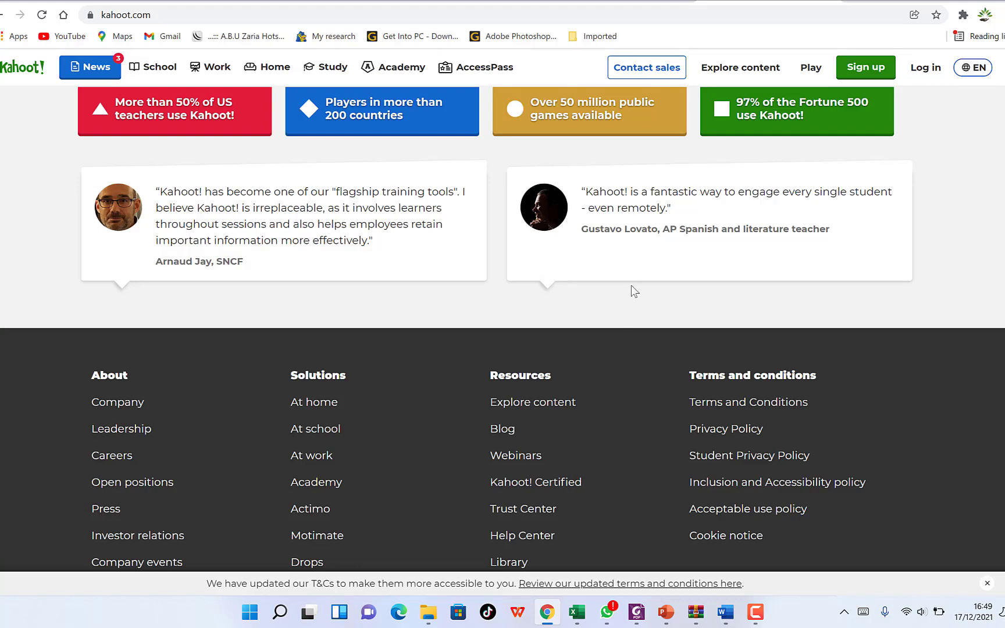
pyautogui.scroll(10, 627, 319)
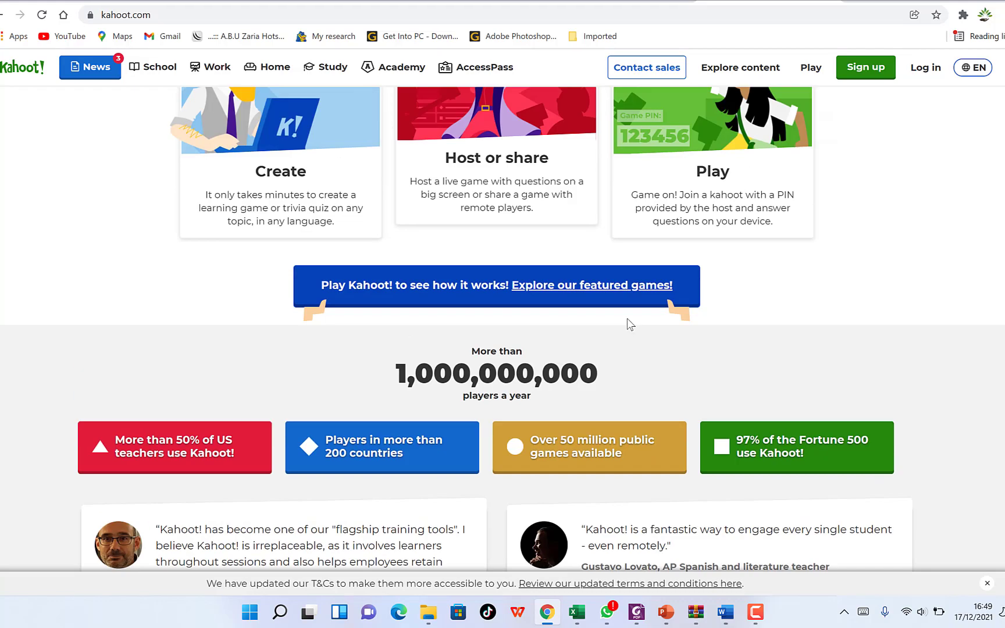
pyautogui.scroll(6, 627, 319)
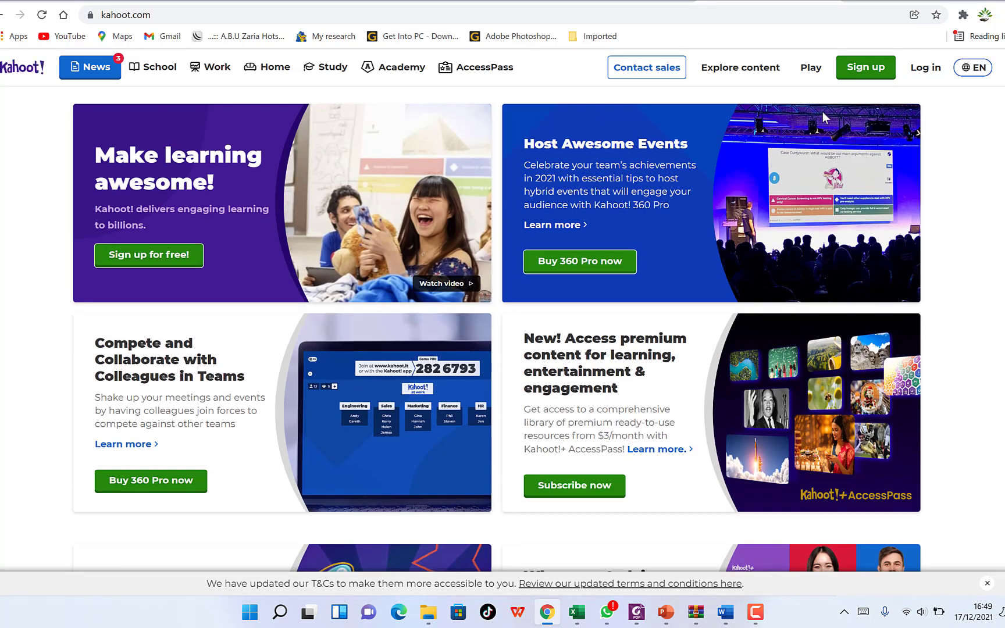
# Step: Register a Teacher account for a School workplace through Google and continue with the free Basic plan
pyautogui.click(860, 73)
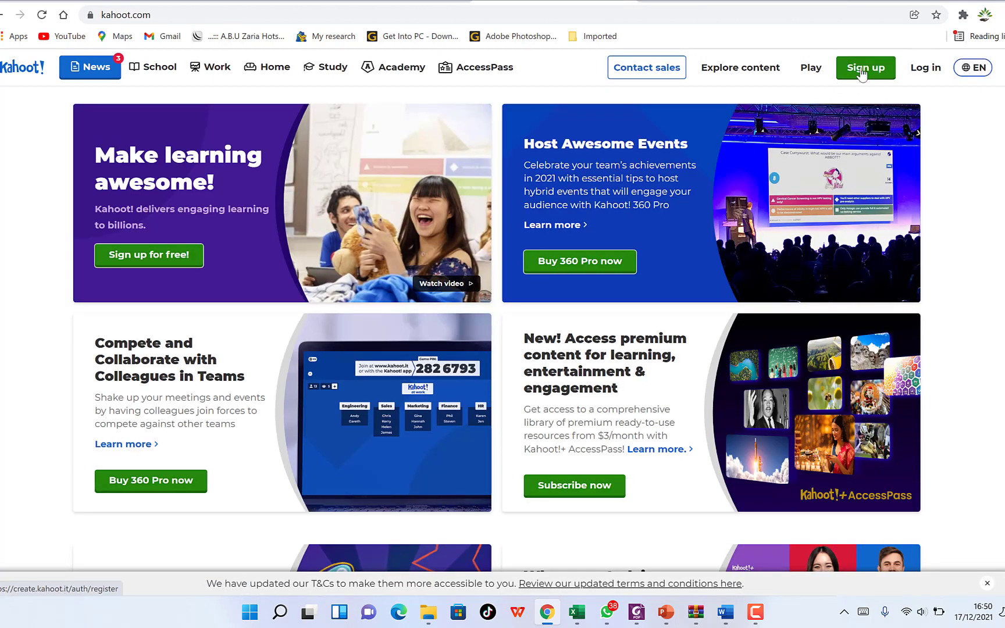
pyautogui.click(861, 74)
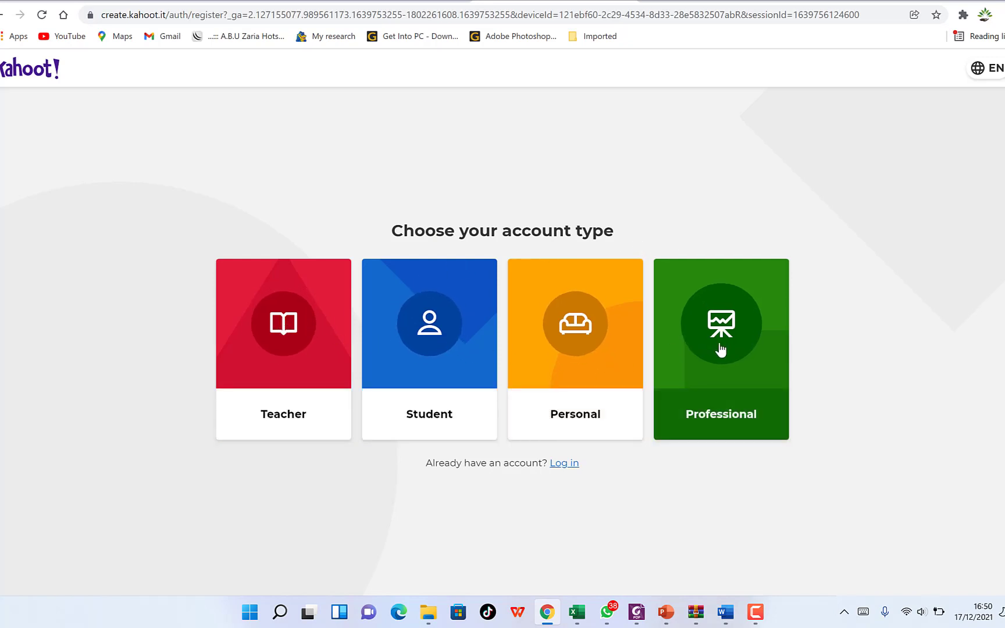
pyautogui.click(247, 343)
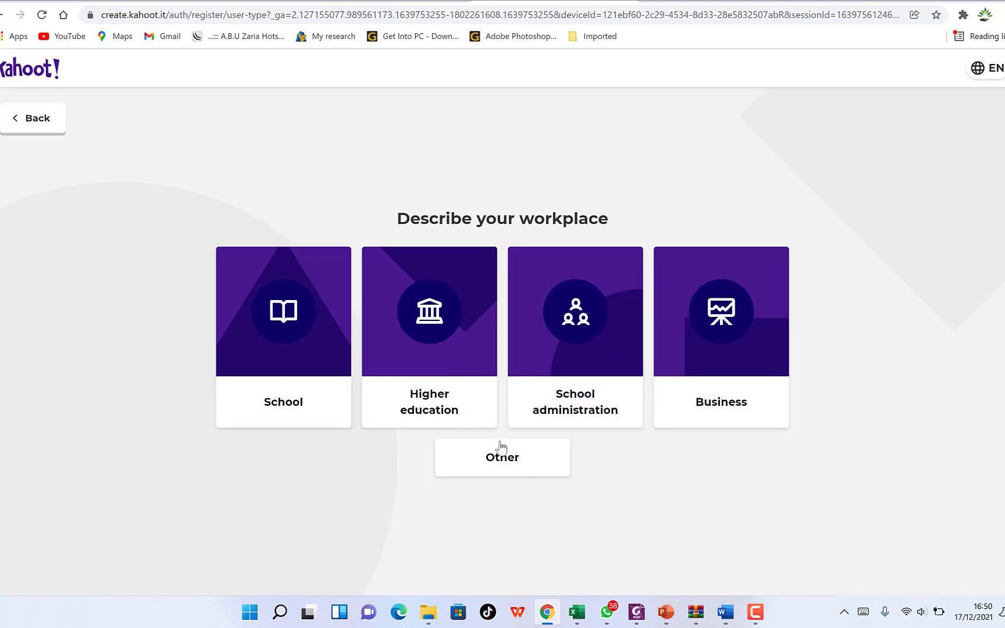
pyautogui.click(299, 356)
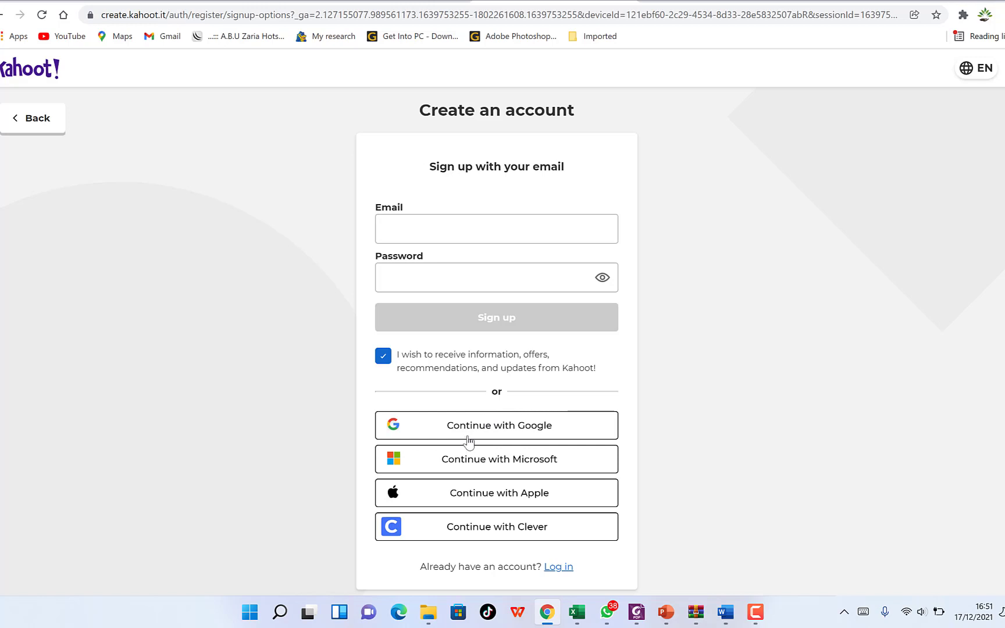
pyautogui.click(491, 429)
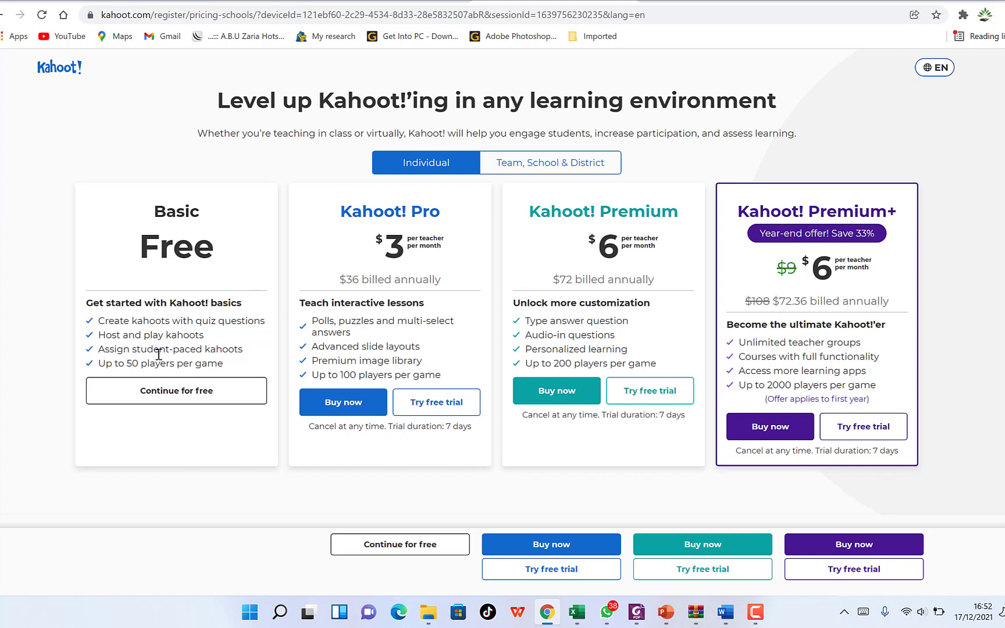
pyautogui.click(155, 389)
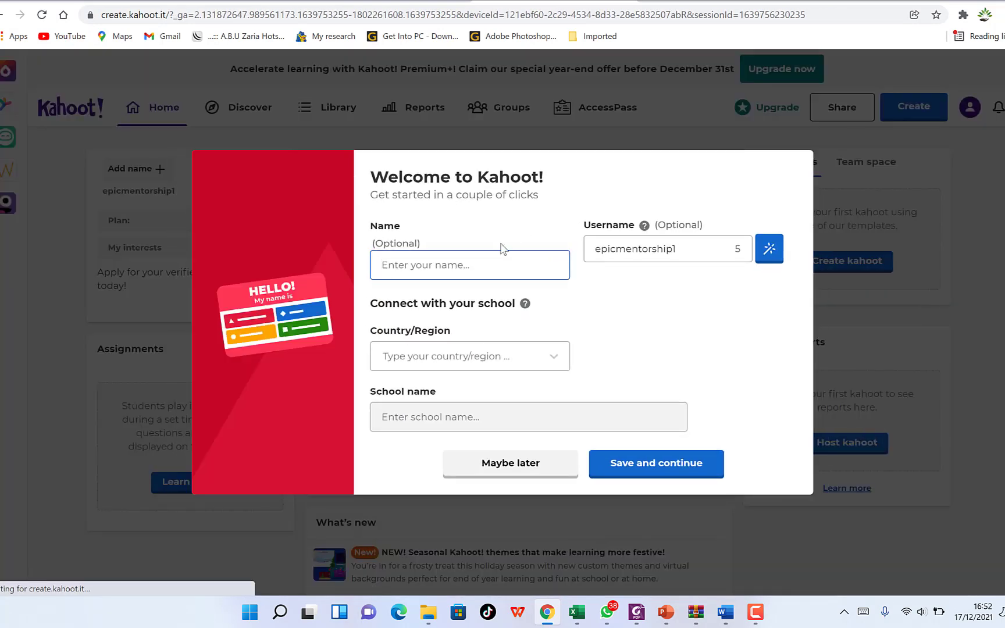
# Step: Fill in the welcome form with the teacher's name, Nigeria as the country and UTP as the school, and save it
pyautogui.click(442, 266)
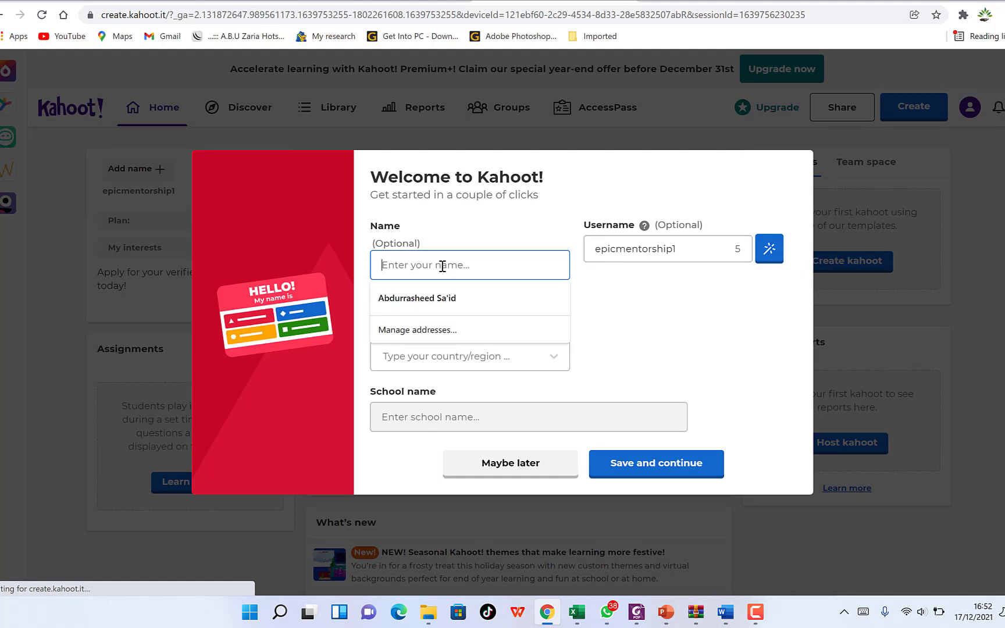
pyautogui.write('Dr. rasheed')
pyautogui.click(484, 358)
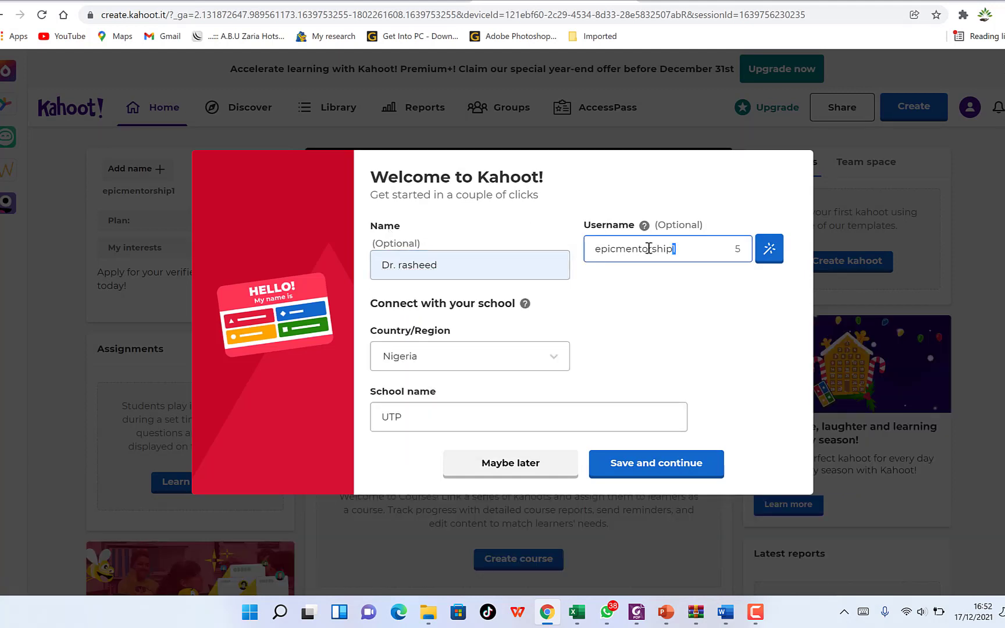
pyautogui.moveTo(651, 249); pyautogui.dragTo(514, 251)
pyautogui.press('Return')
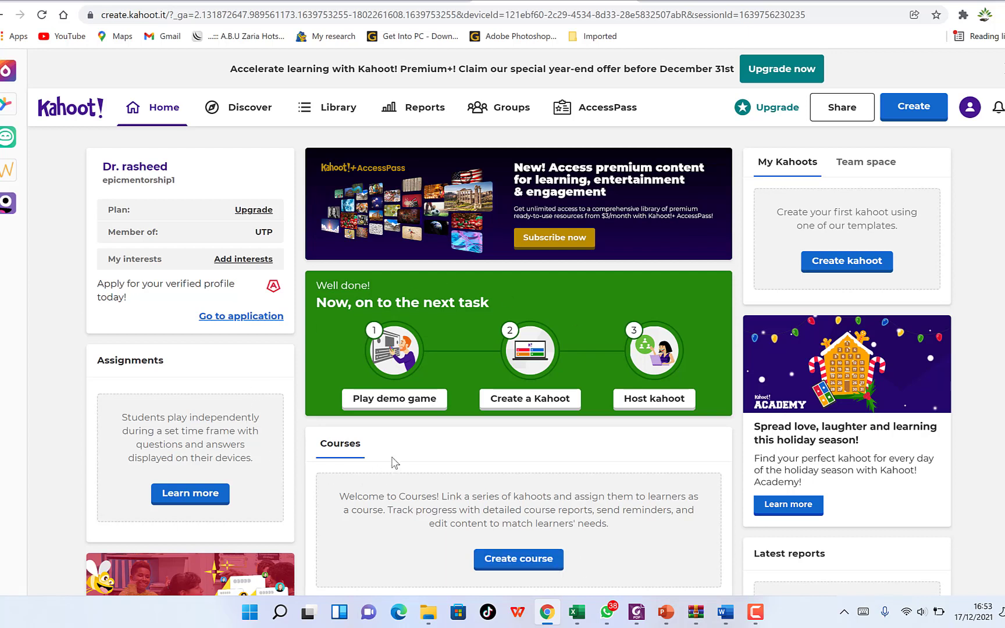
# Step: Start creating a kahoot, look through the available templates and choose a blank new kahoot
pyautogui.click(434, 406)
pyautogui.click(514, 401)
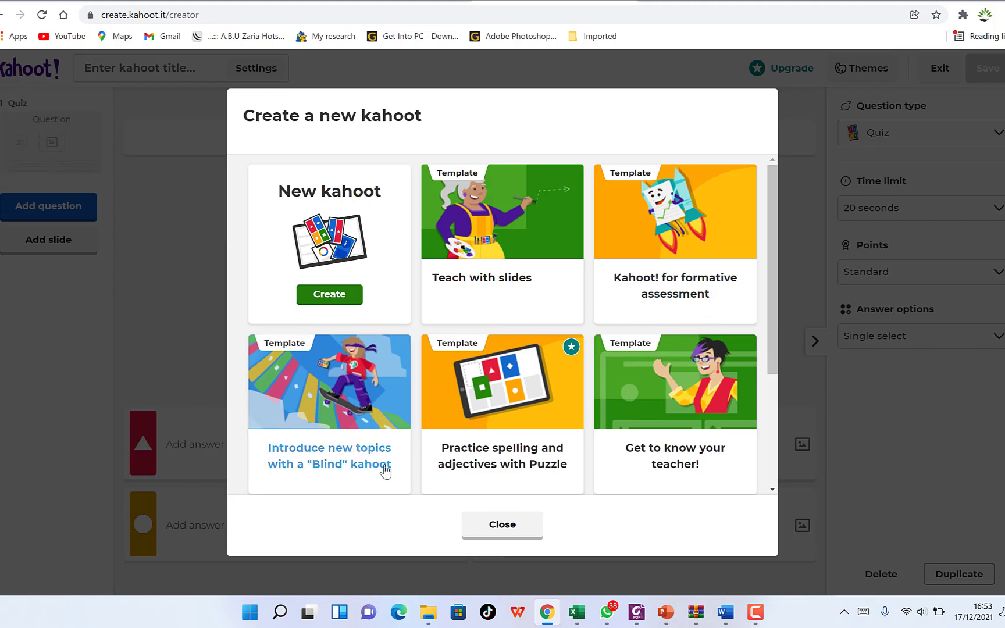
pyautogui.scroll(-3, 439, 406)
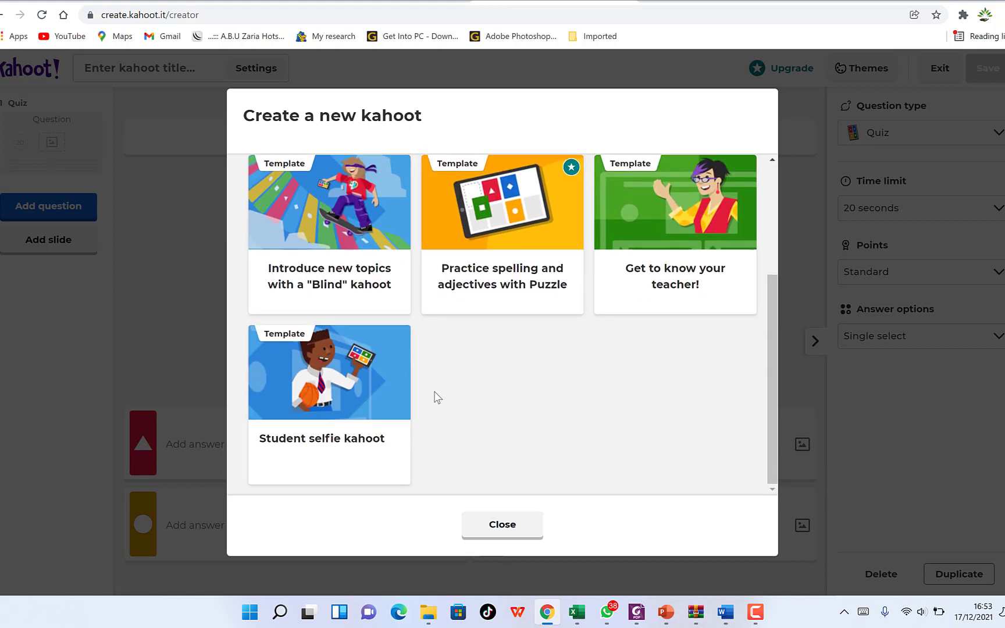
pyautogui.scroll(3, 390, 437)
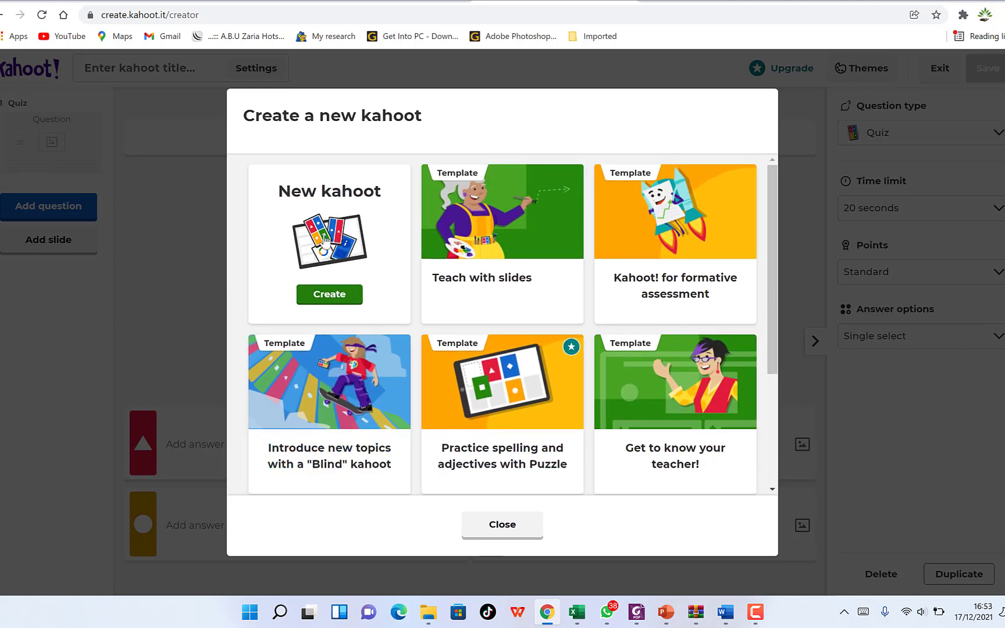
pyautogui.click(330, 294)
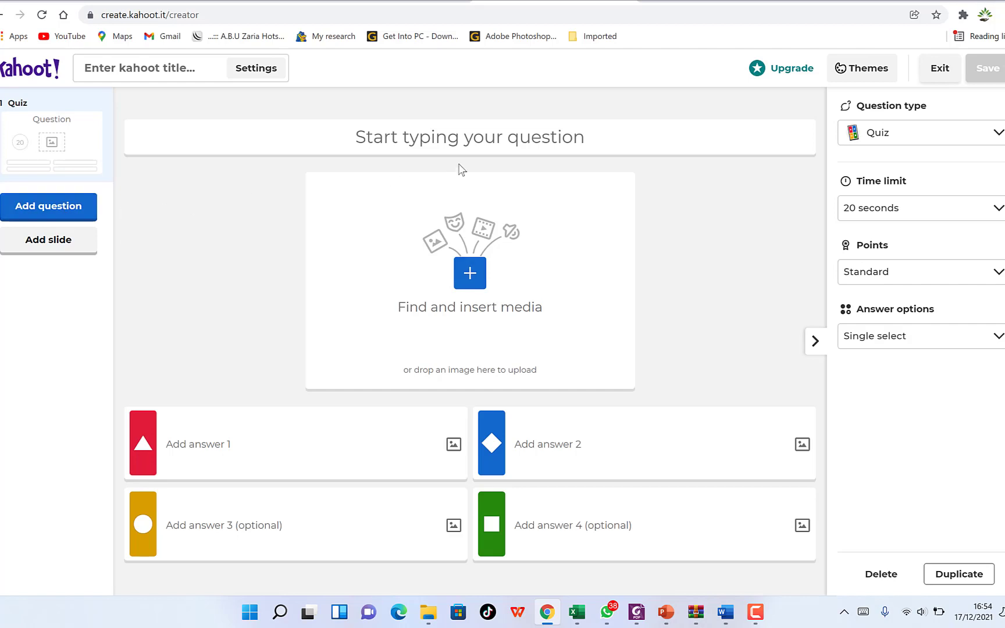
# Step: Enter the quiz question "If X² = 4, what is x?" with the 2 formatted as a superscript
pyautogui.click(472, 134)
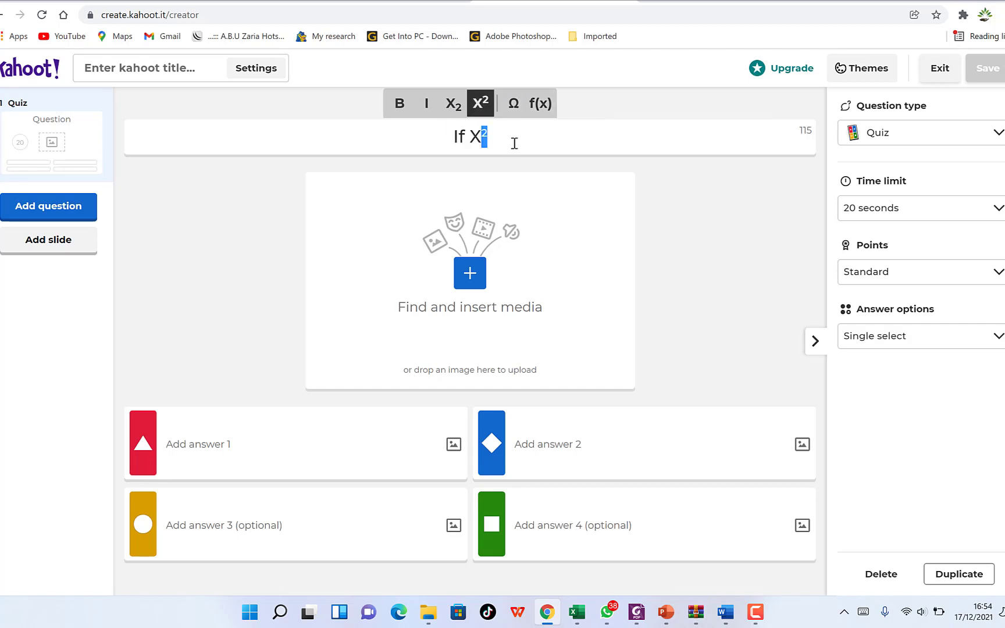
pyautogui.click(511, 139)
pyautogui.write('= ')
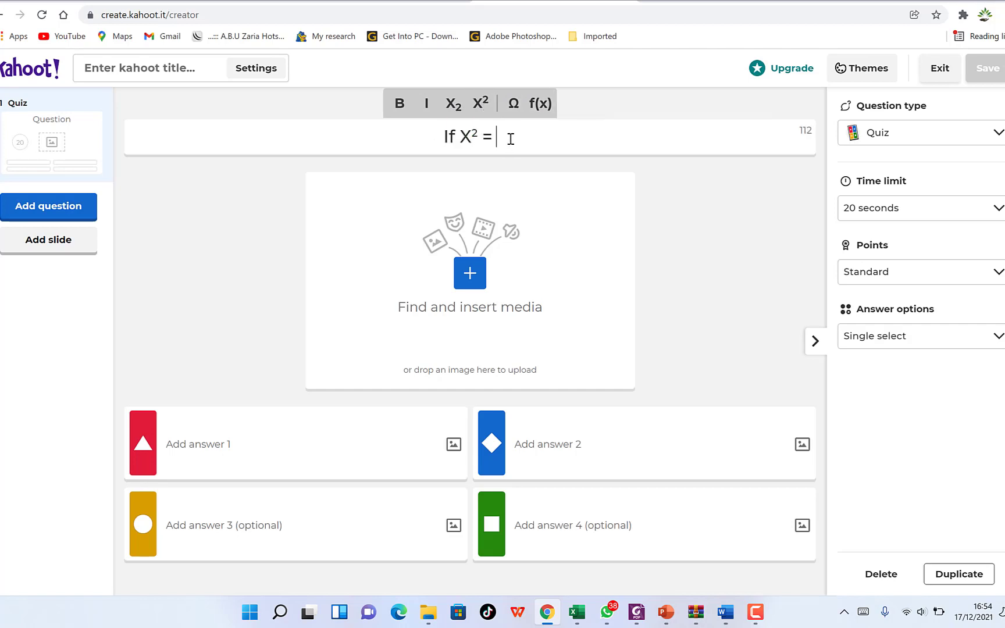
pyautogui.write('4, what is x?')
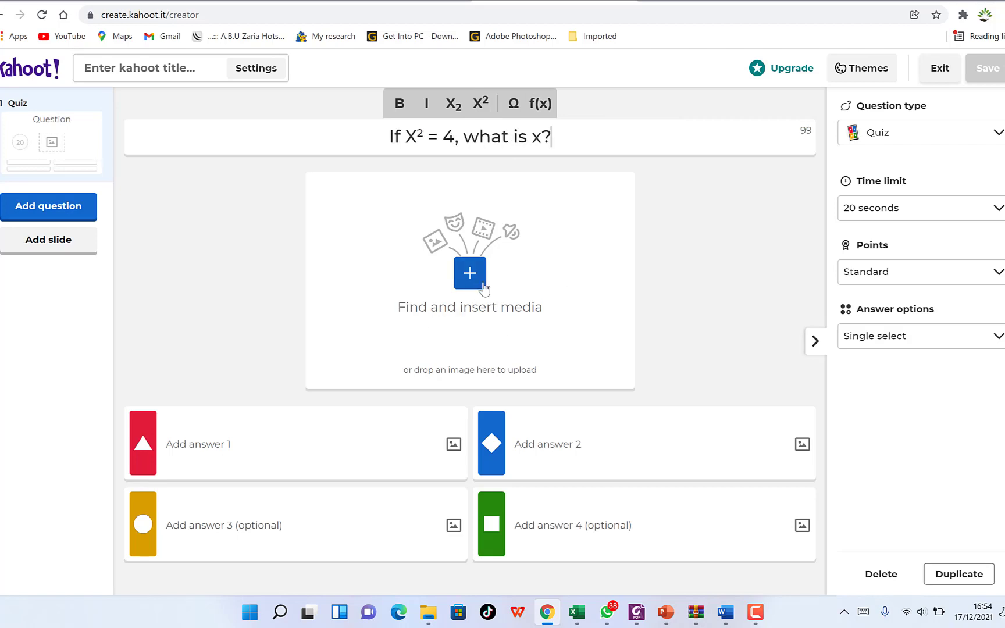
# Step: Search the image library for "mathematics" and insert the picture of a woman writing equations on glass into the question
pyautogui.click(470, 280)
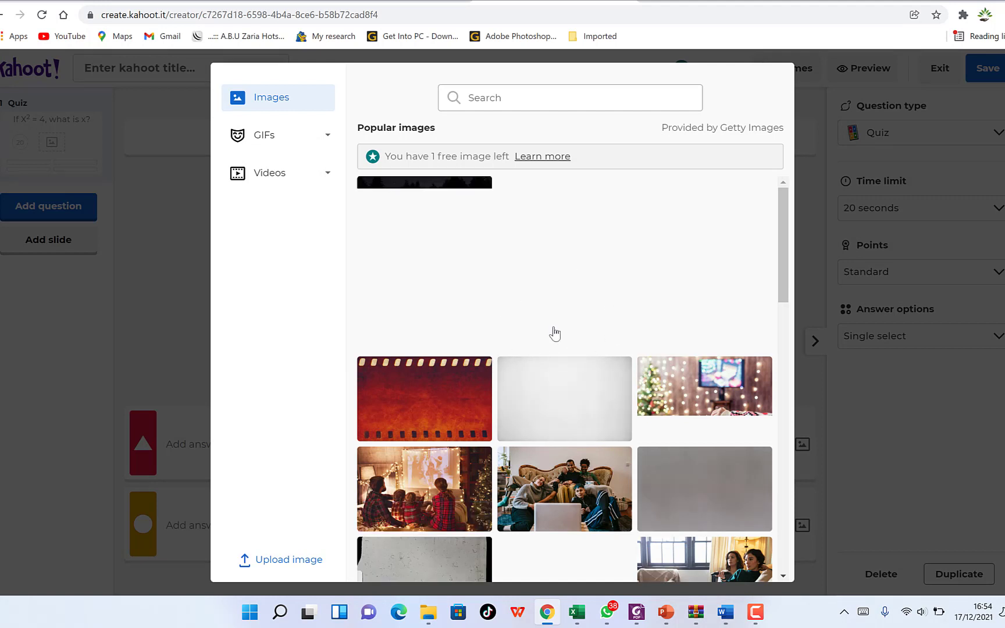
pyautogui.click(542, 99)
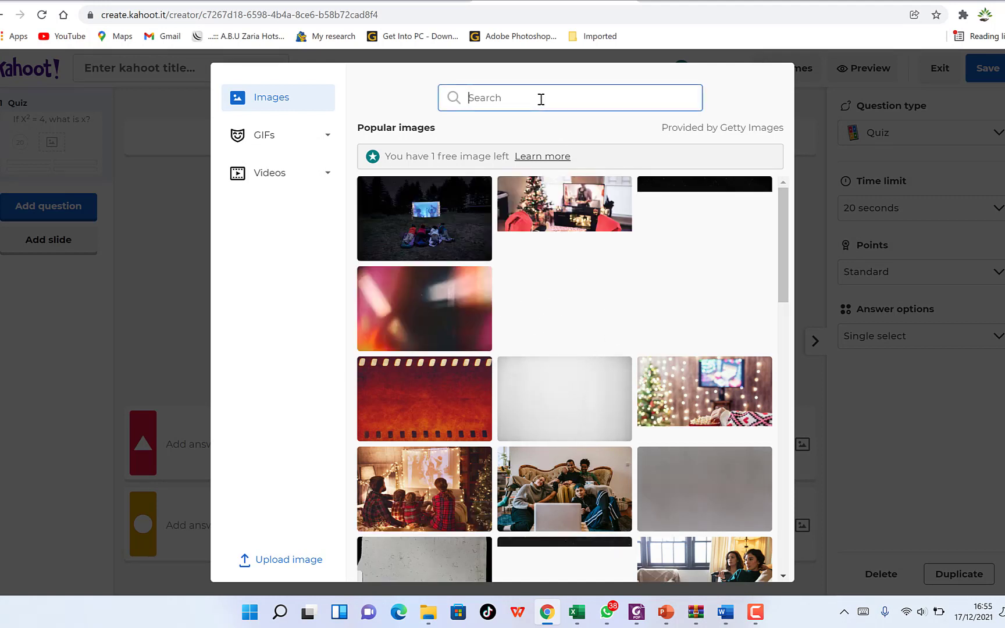
pyautogui.write('mathematics')
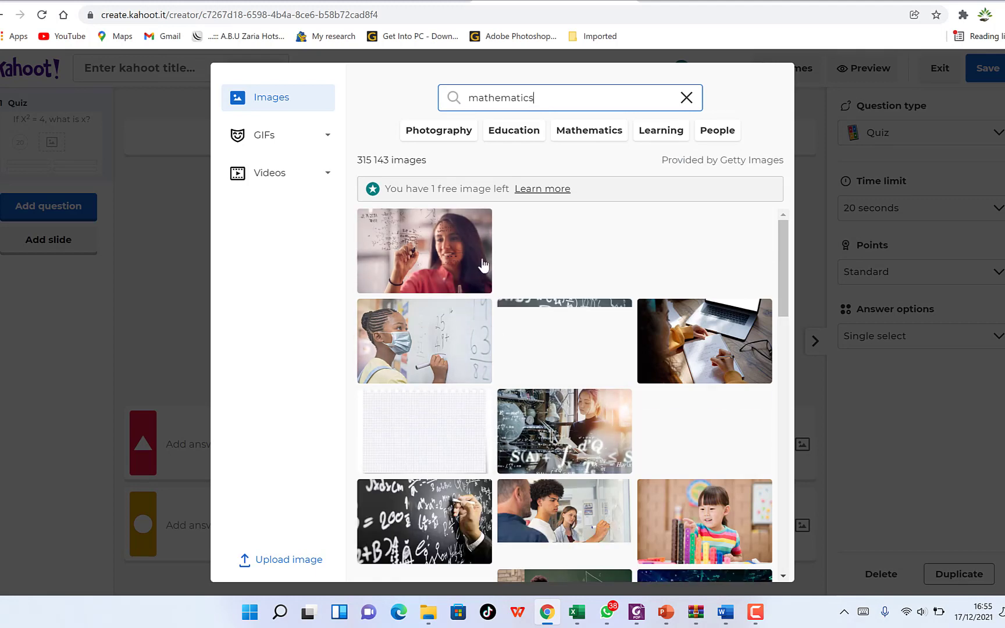
pyautogui.click(386, 363)
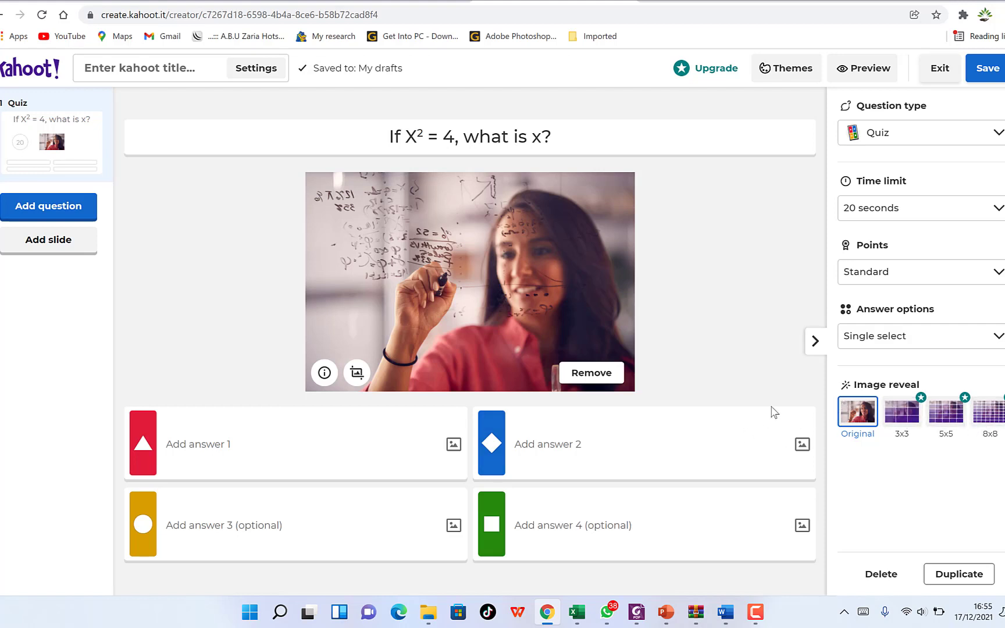
# Step: Fill in answers 1 to 4 with 1, 3, 2 and 6 respectively, and mark the answer 2 as correct
pyautogui.click(240, 441)
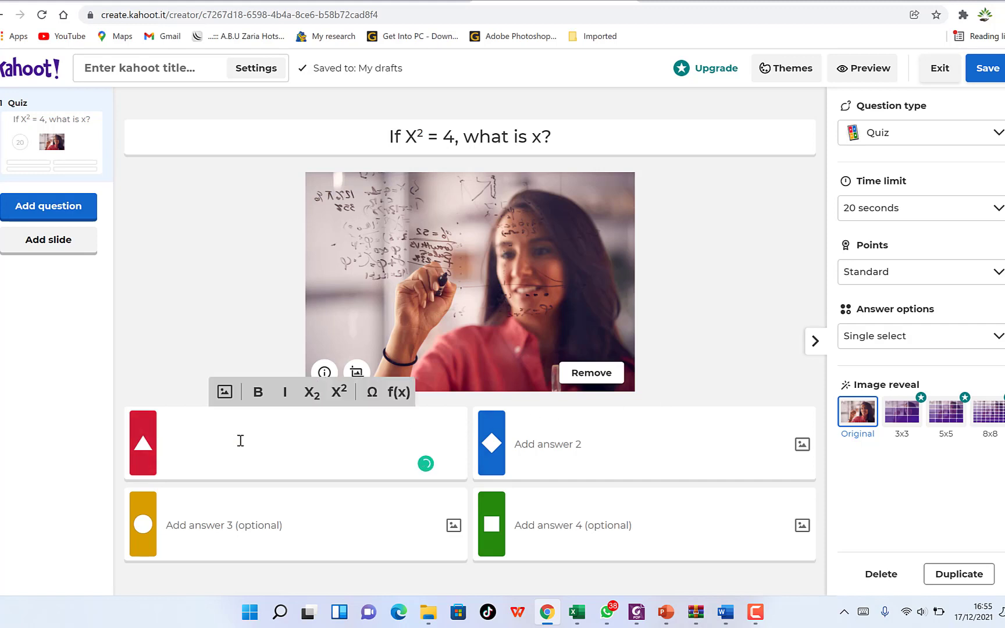
pyautogui.write('1')
pyautogui.click(296, 525)
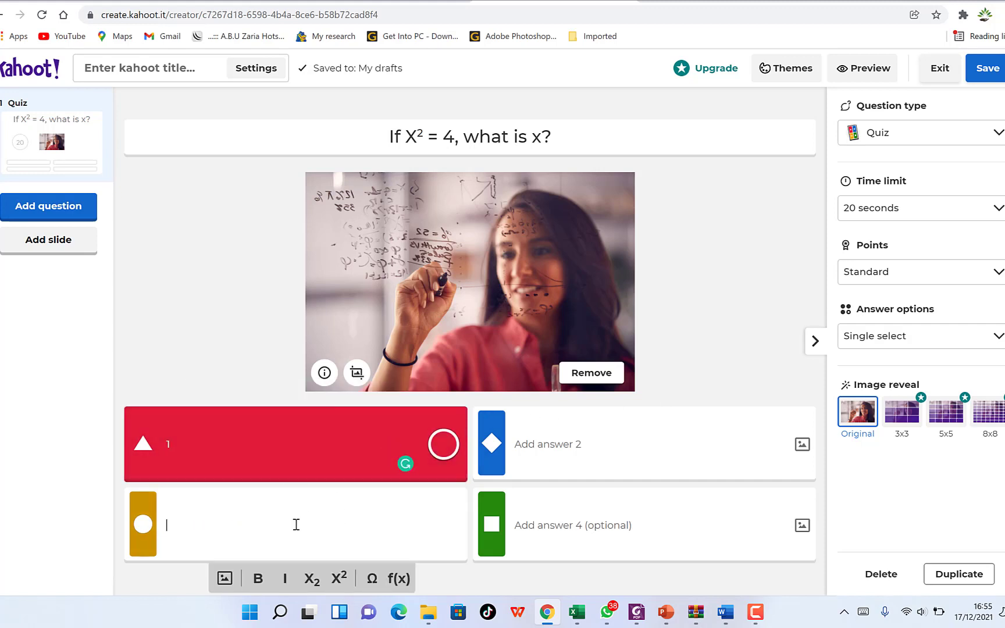
pyautogui.write('2')
pyautogui.click(588, 460)
pyautogui.write('3')
pyautogui.click(632, 529)
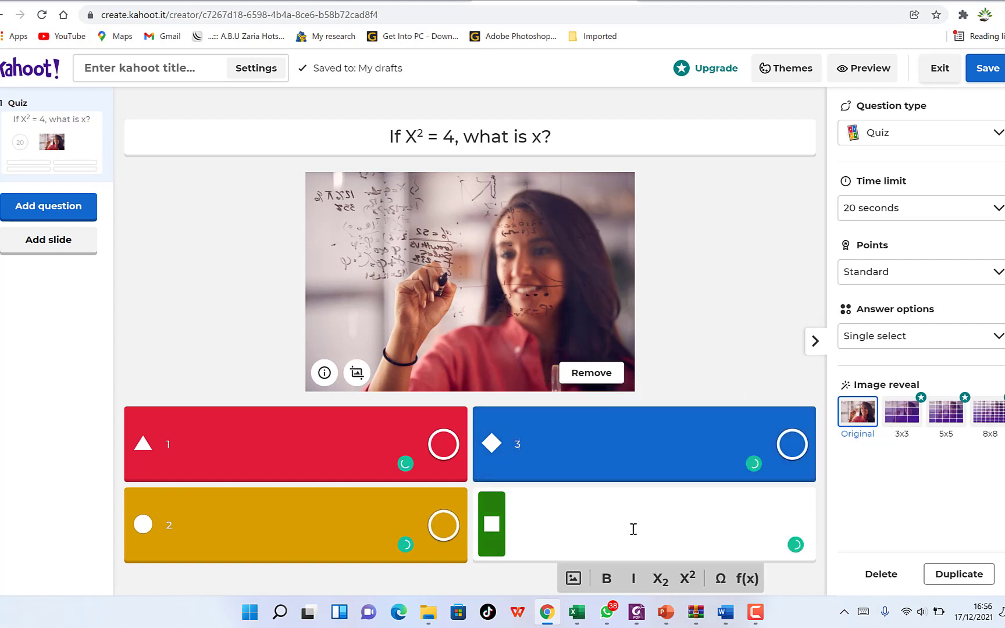
pyautogui.write('6')
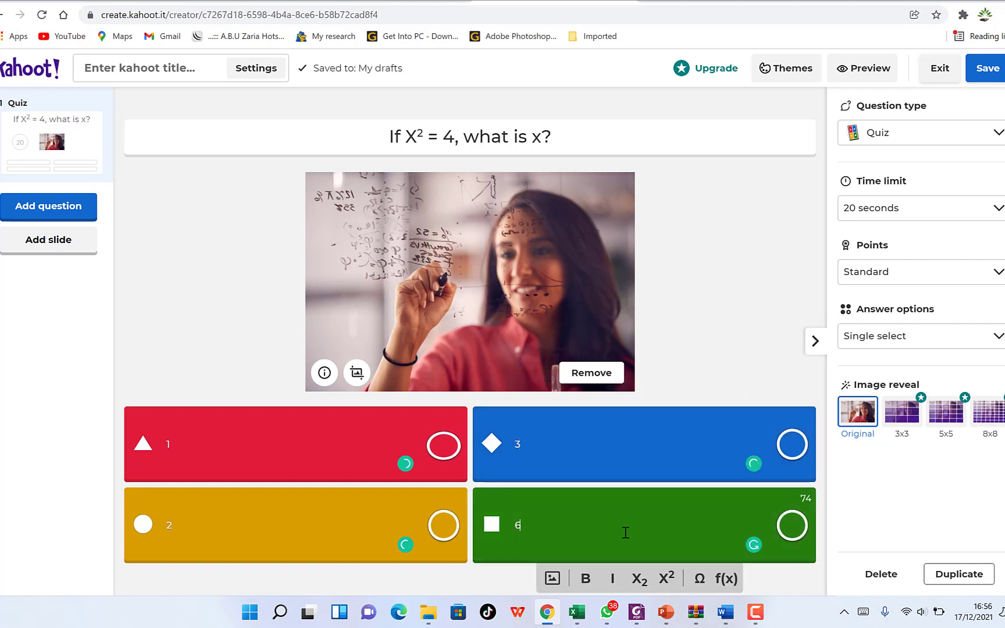
pyautogui.click(443, 525)
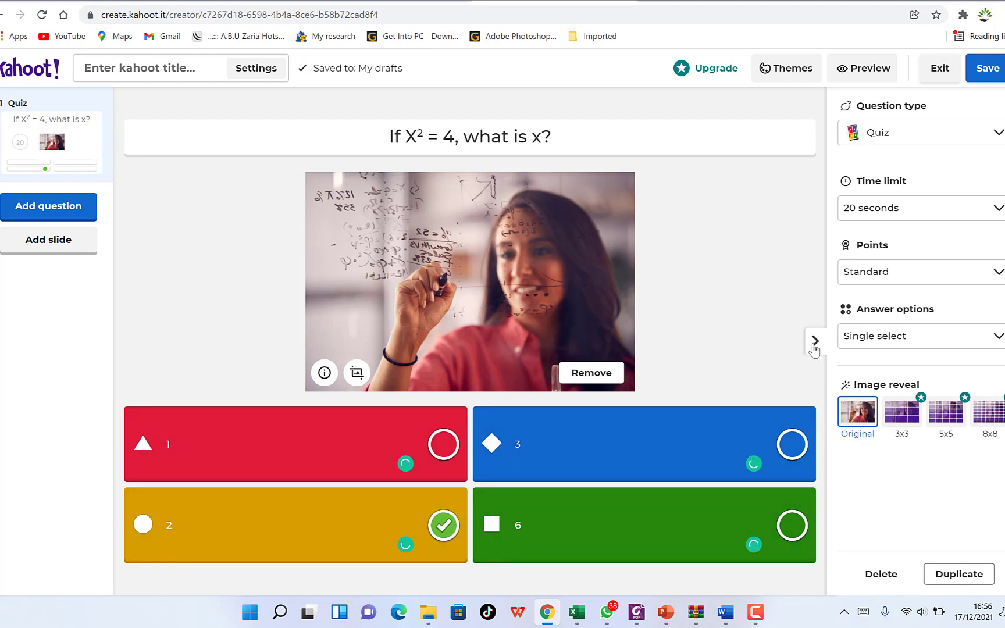
# Step: Add a true-or-false question reading "The sum of 5 and -1 is 6" and mark False as the correct answer
pyautogui.click(62, 209)
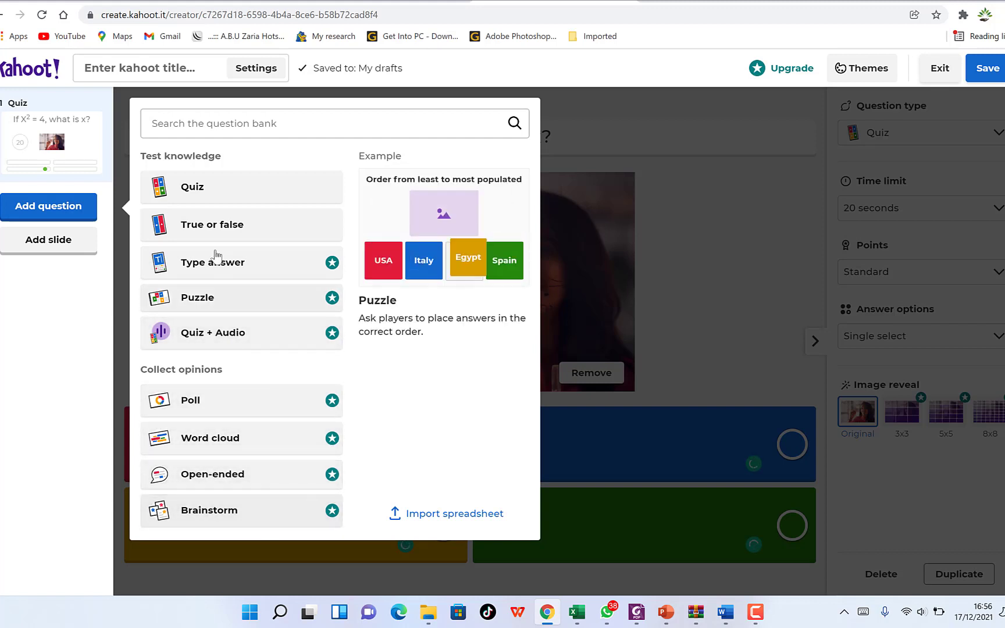
pyautogui.click(216, 226)
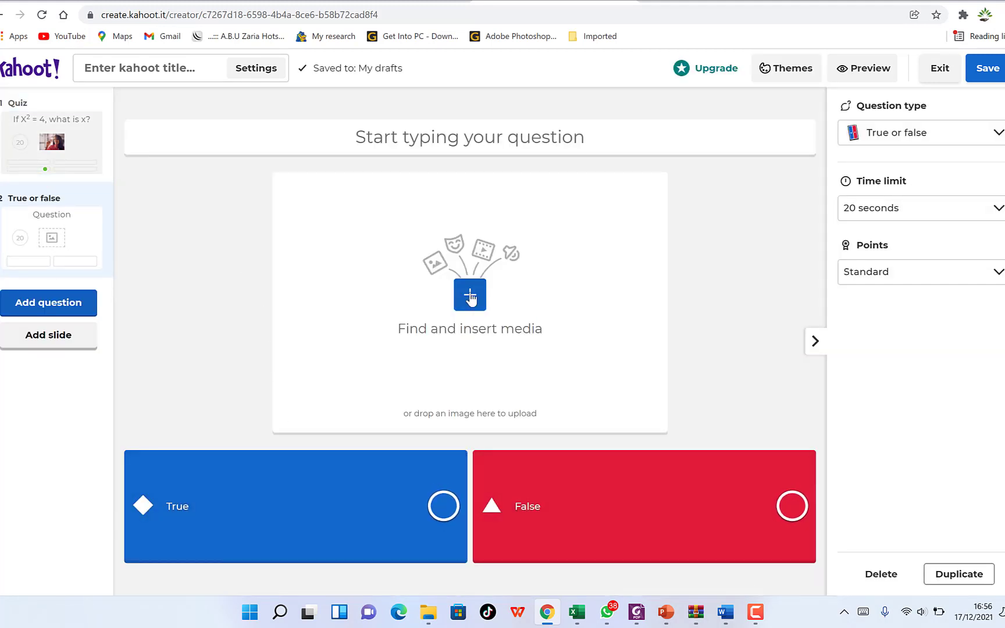
pyautogui.click(425, 138)
pyautogui.write('The sum ')
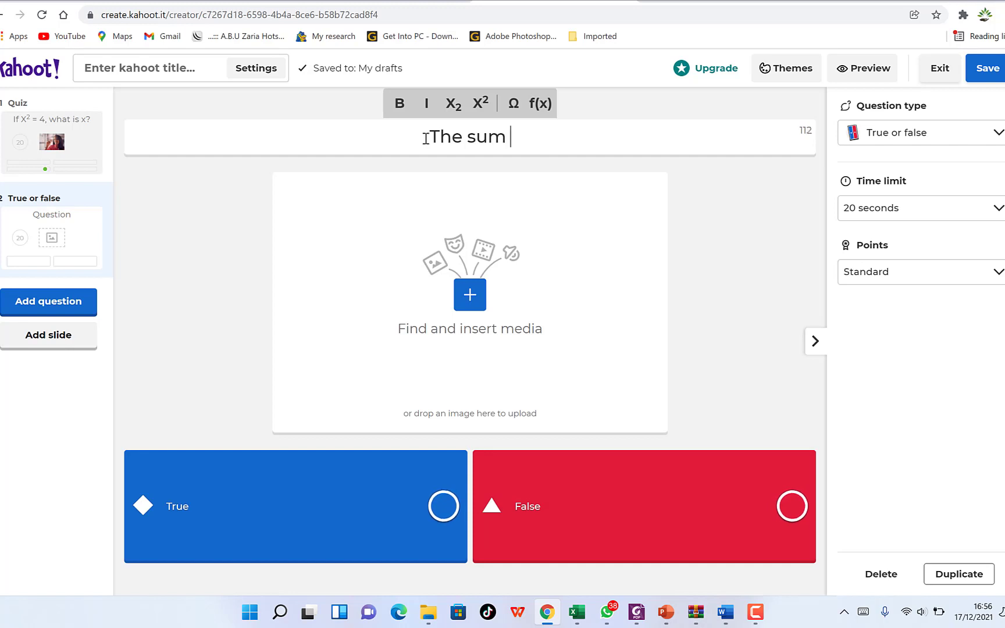
pyautogui.write('of 5 a')
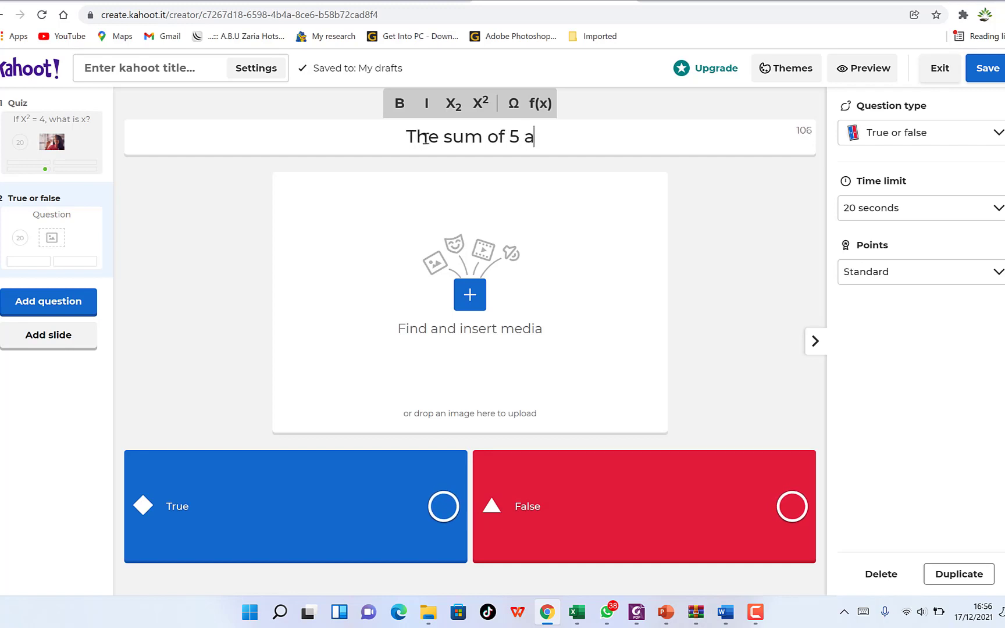
pyautogui.write('nd -')
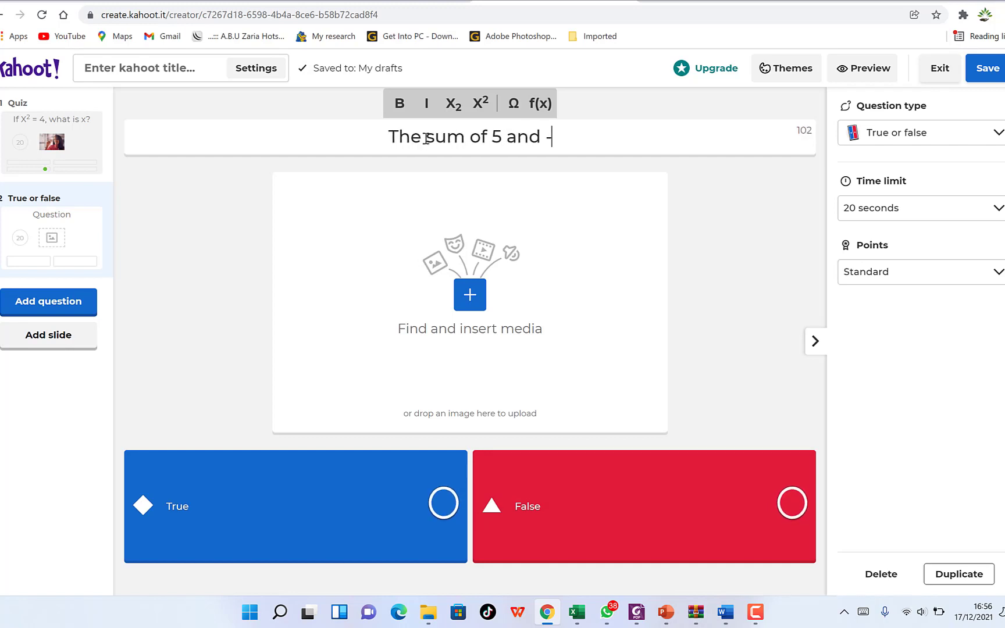
pyautogui.write('1 is ')
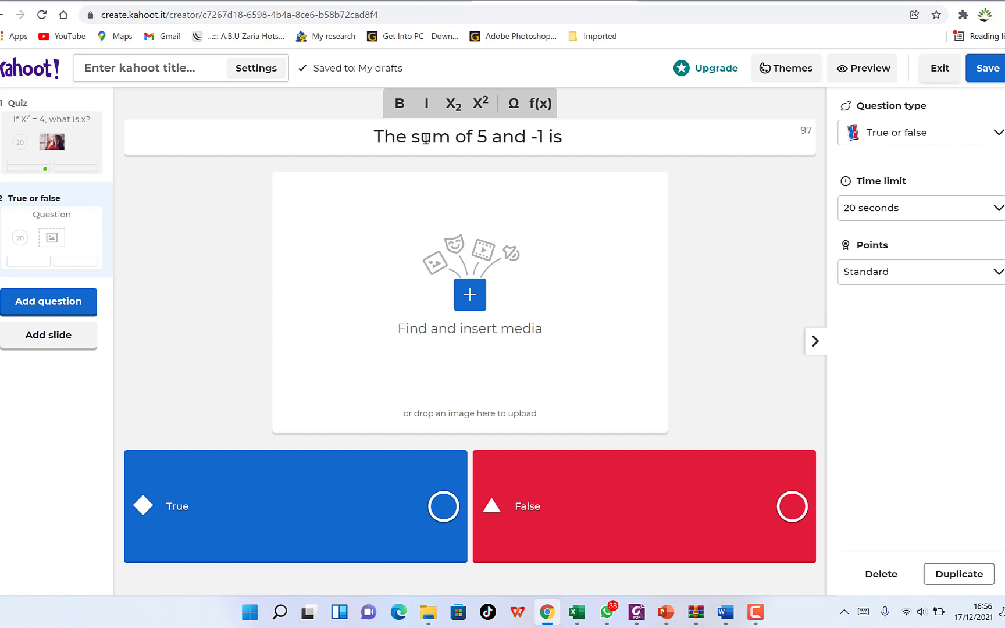
pyautogui.write('6')
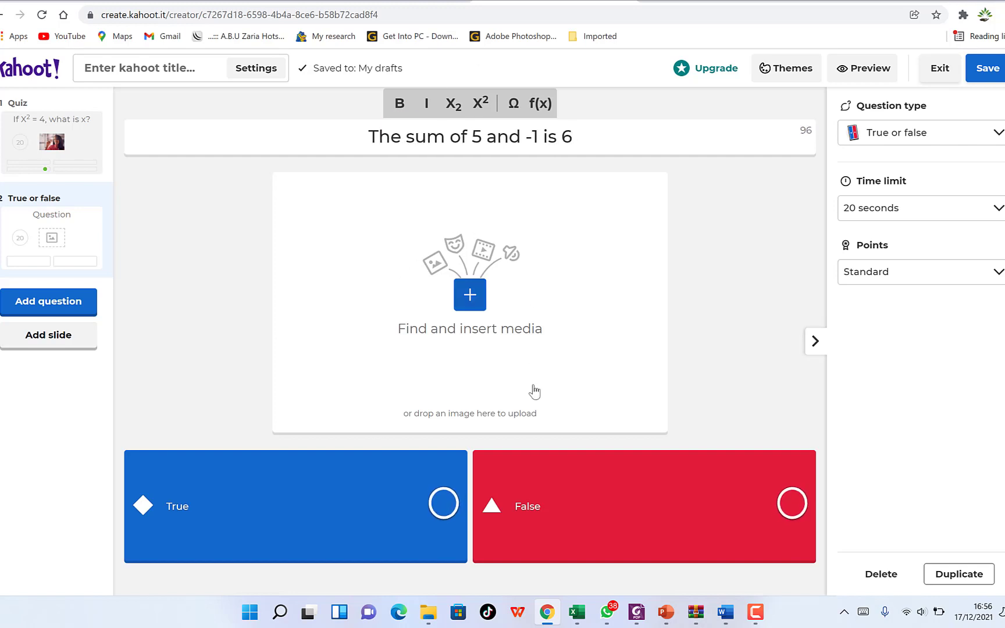
pyautogui.click(805, 512)
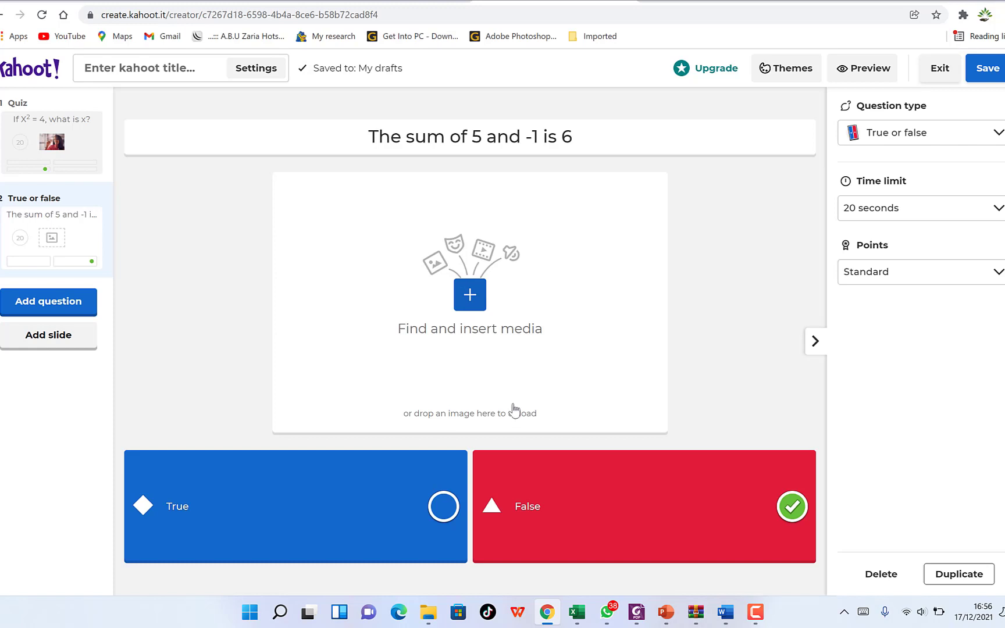
# Step: Upload the image 58840 from the Pictures folder as the true-or-false question's media
pyautogui.click(471, 298)
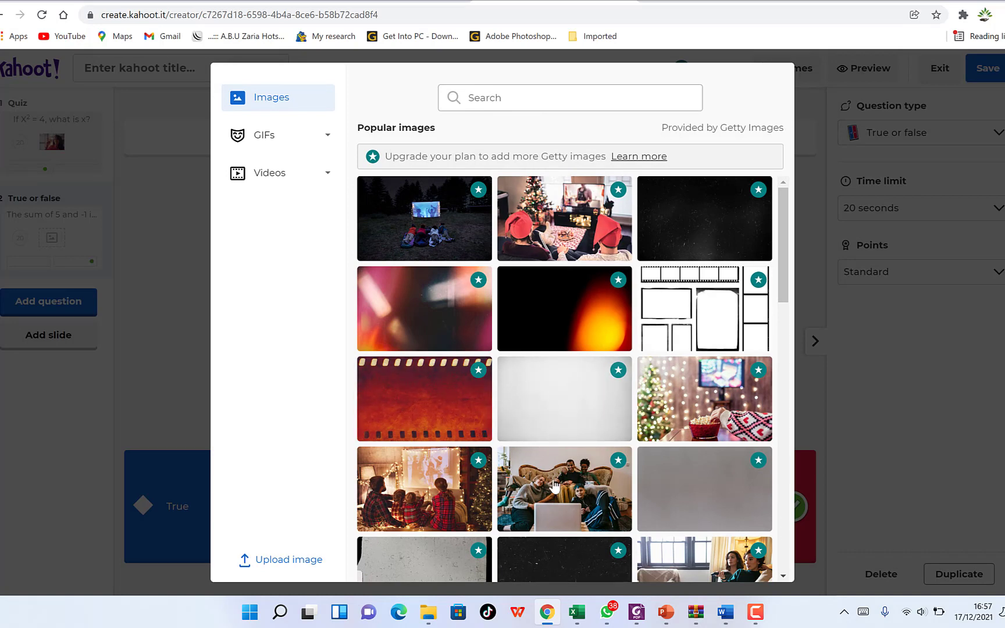
pyautogui.click(289, 560)
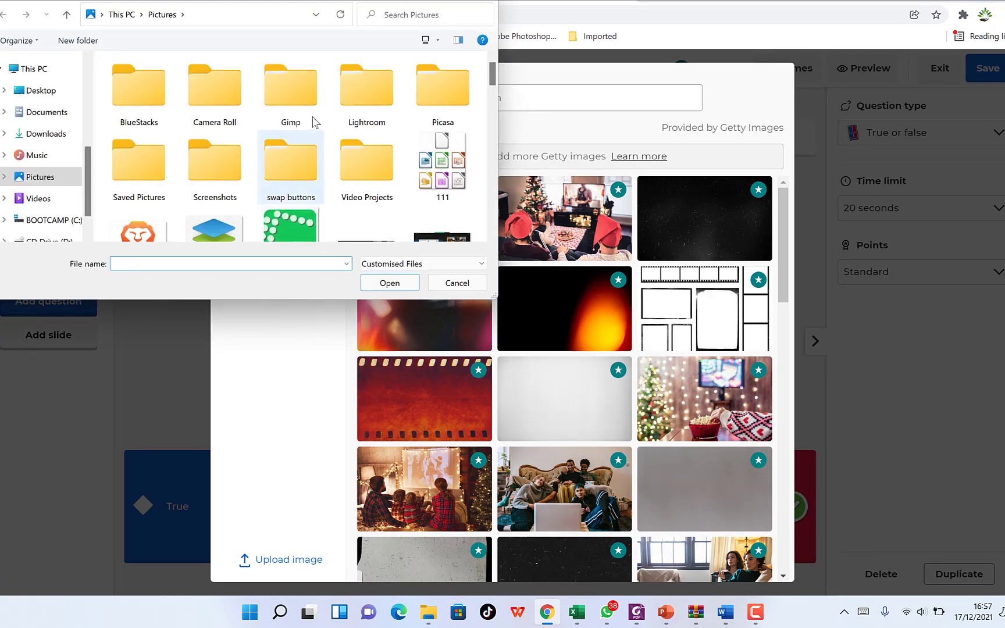
pyautogui.scroll(-2, 322, 116)
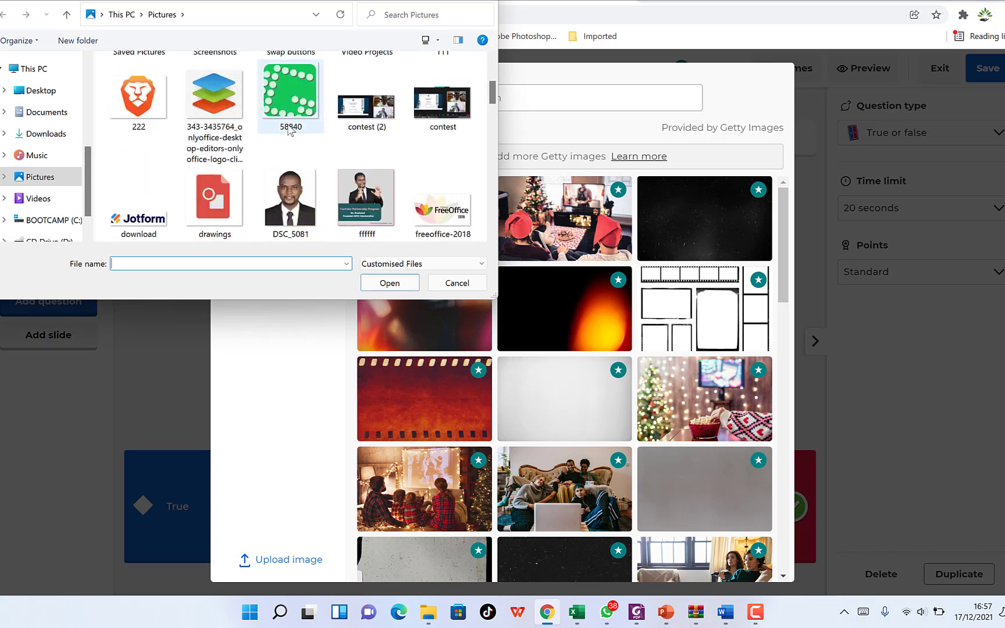
pyautogui.click(289, 91)
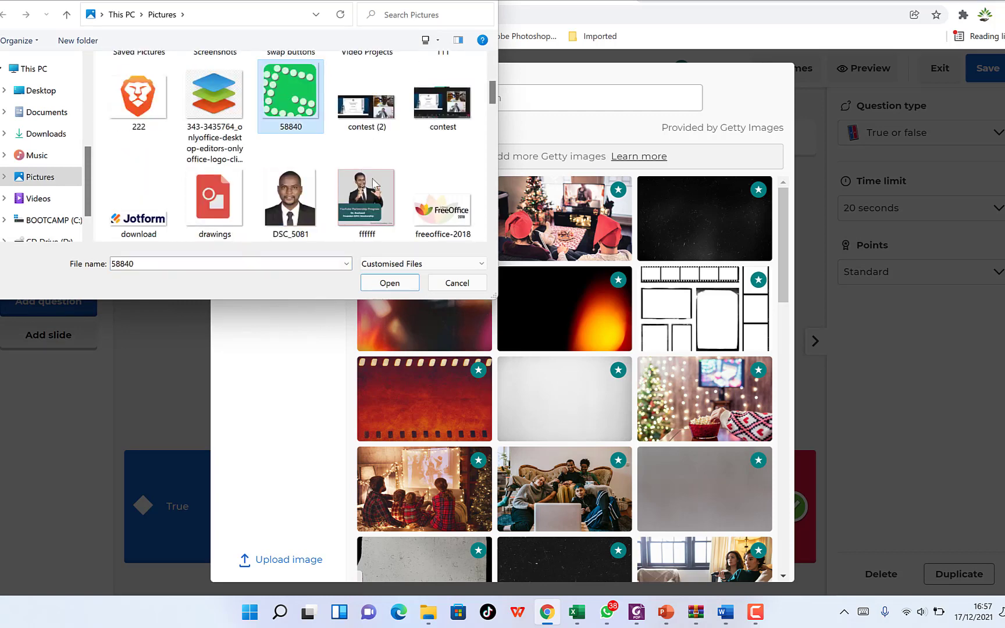
pyautogui.click(414, 283)
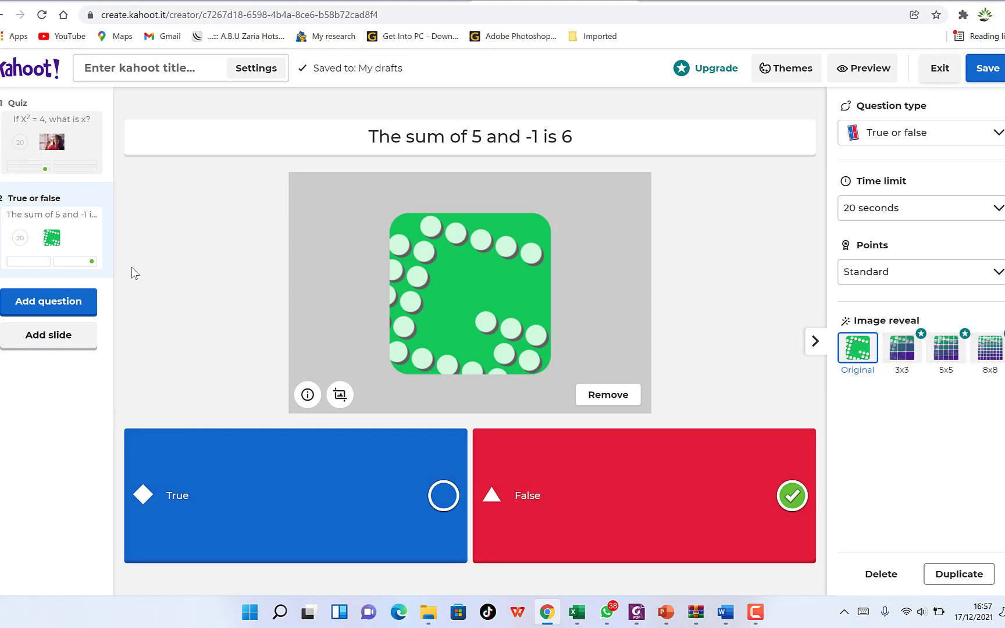
# Step: Add a type-answer question reading "Whic part of speech is the word "Camel""
pyautogui.click(70, 303)
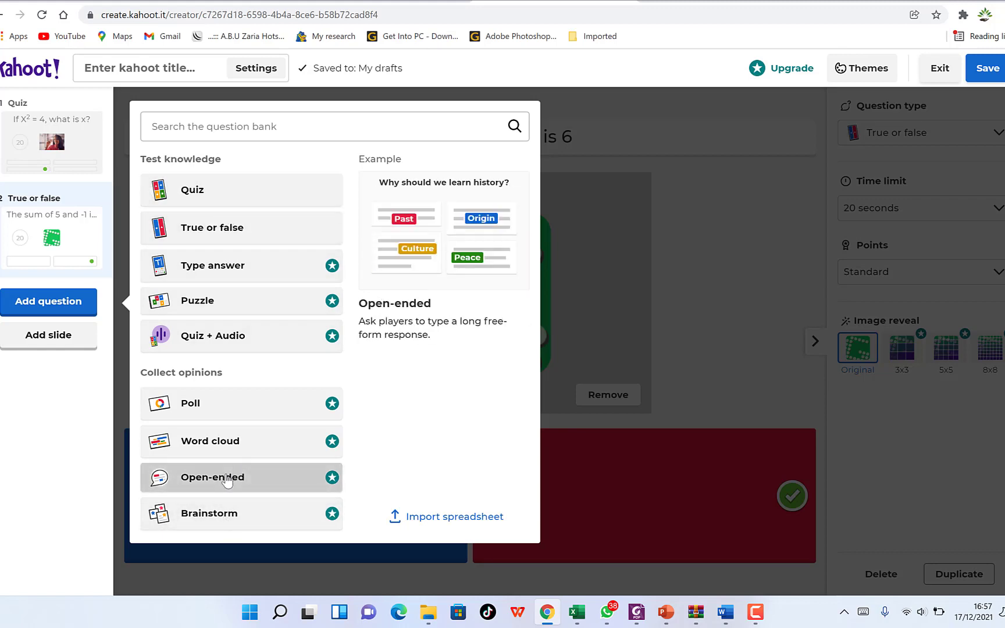
pyautogui.click(230, 263)
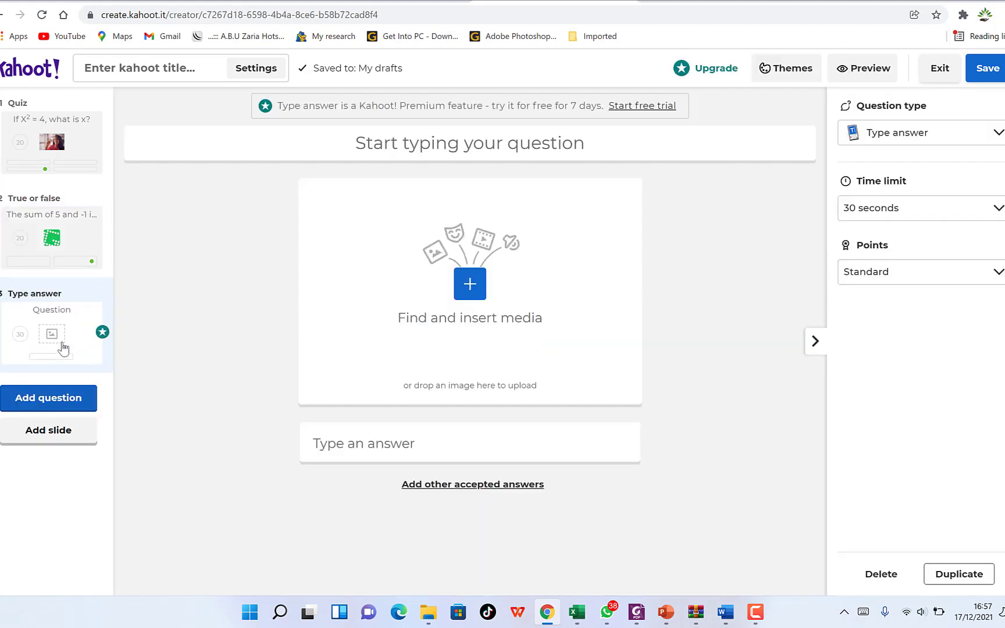
pyautogui.click(465, 137)
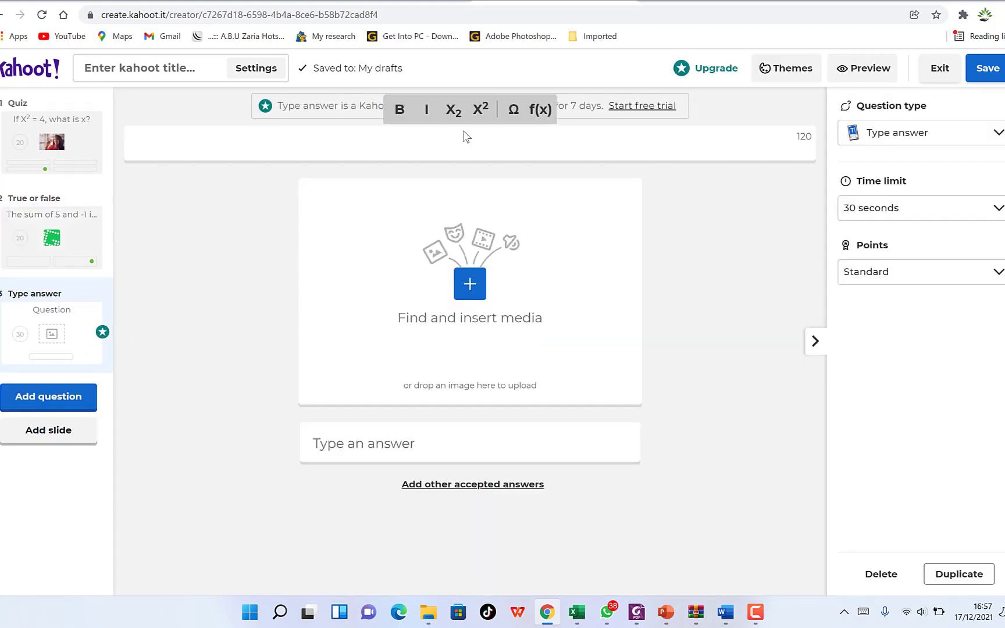
pyautogui.write('Whic part of speech is the')
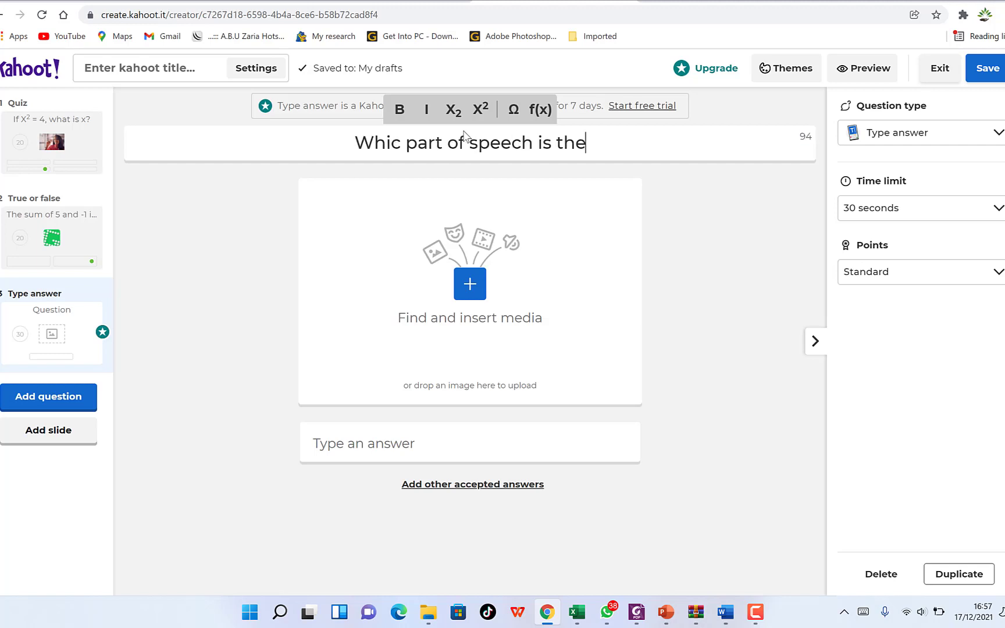
pyautogui.write(' word "Camel"')
# Step: Add "Noun" as an other accepted answer to the type-answer question
pyautogui.click(438, 441)
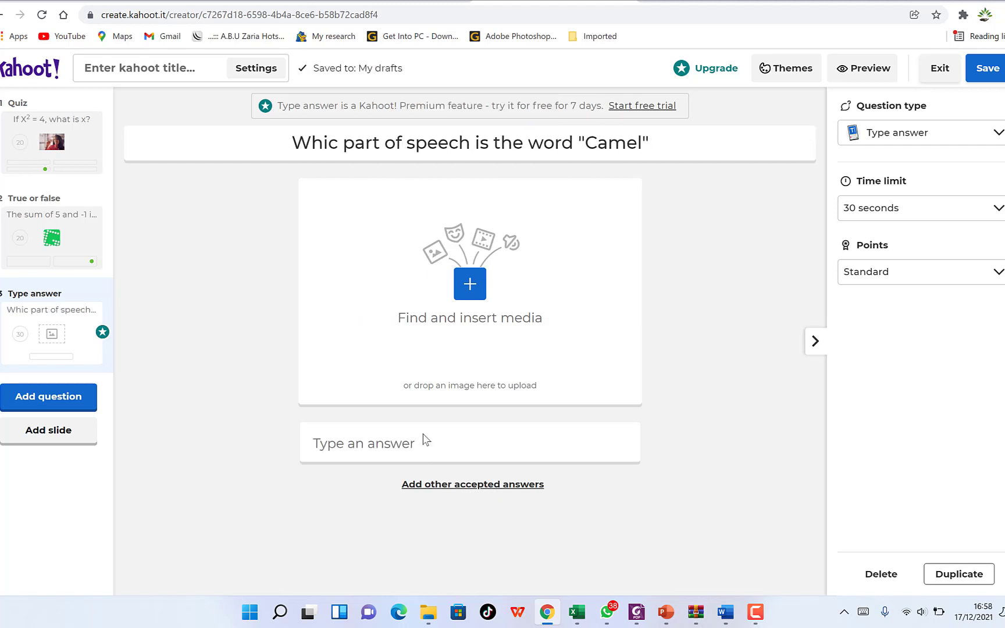
pyautogui.click(425, 439)
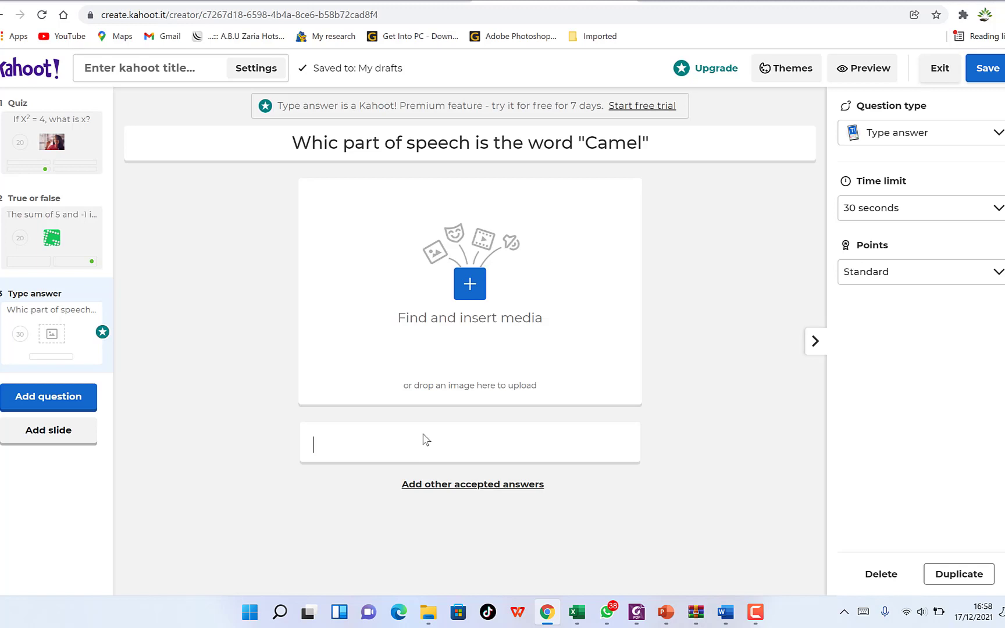
pyautogui.click(470, 484)
pyautogui.click(244, 528)
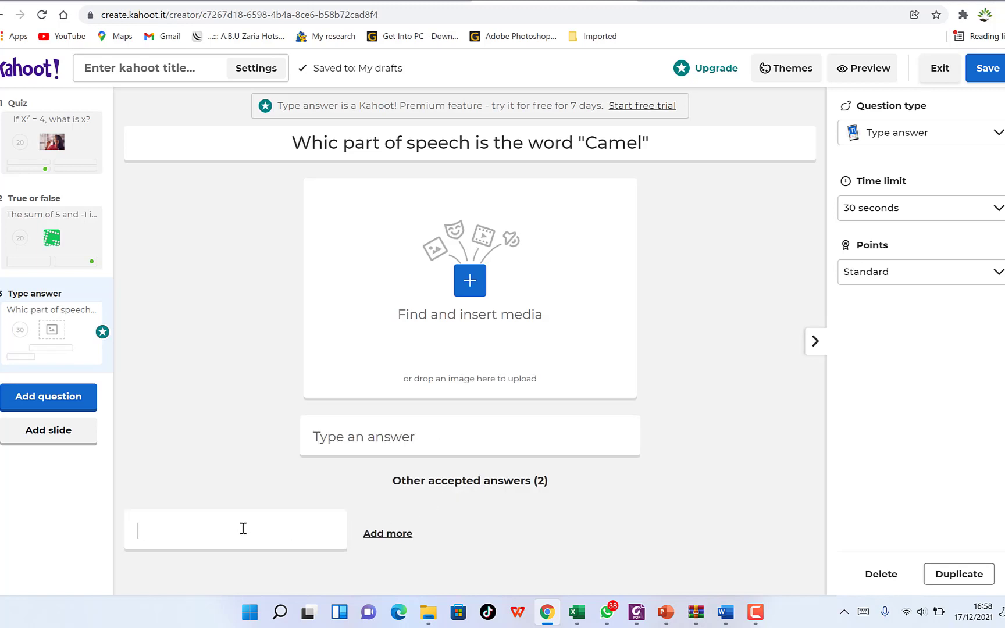
pyautogui.write('Noun')
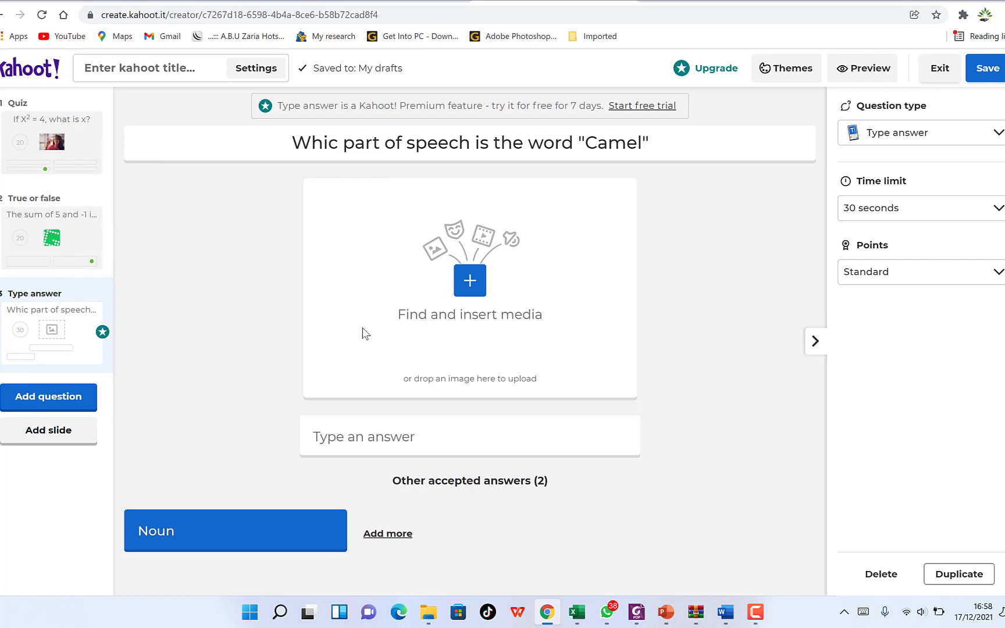
# Step: Search the image library for "camel" to find a picture for the type-answer question
pyautogui.click(470, 282)
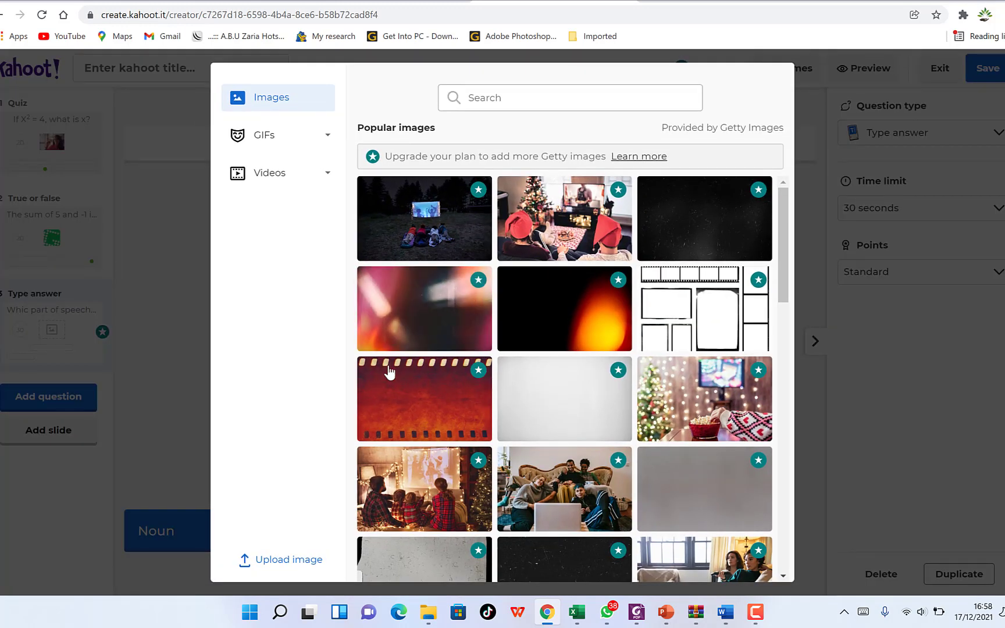
pyautogui.click(557, 100)
pyautogui.write('camel')
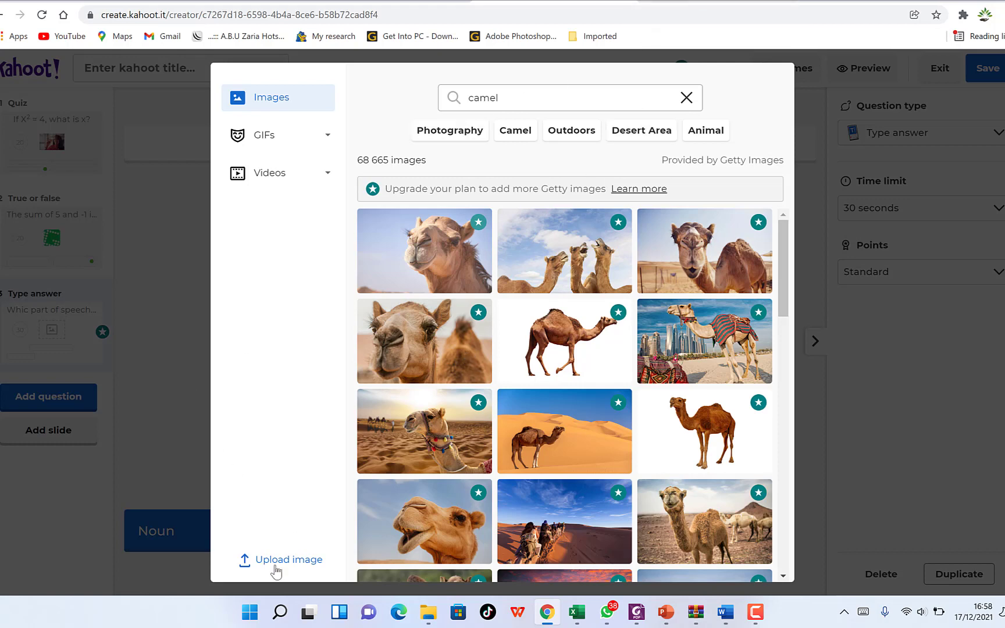
# Step: Switch to another browser tab, open Bing and search for a camel picture
pyautogui.click(748, 2)
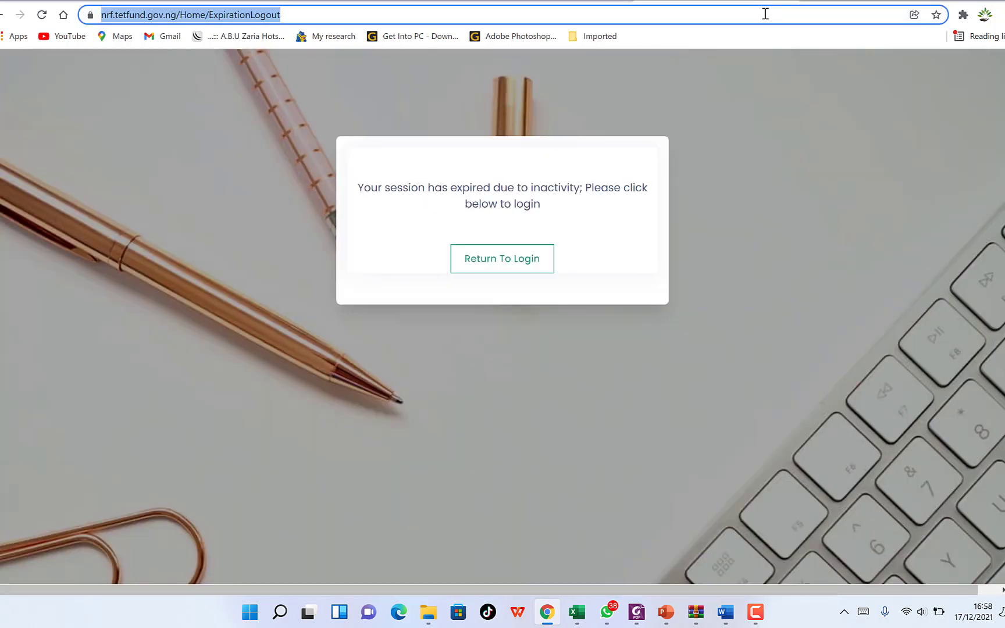
pyautogui.write('bing')
pyautogui.press('Return')
pyautogui.write('came')
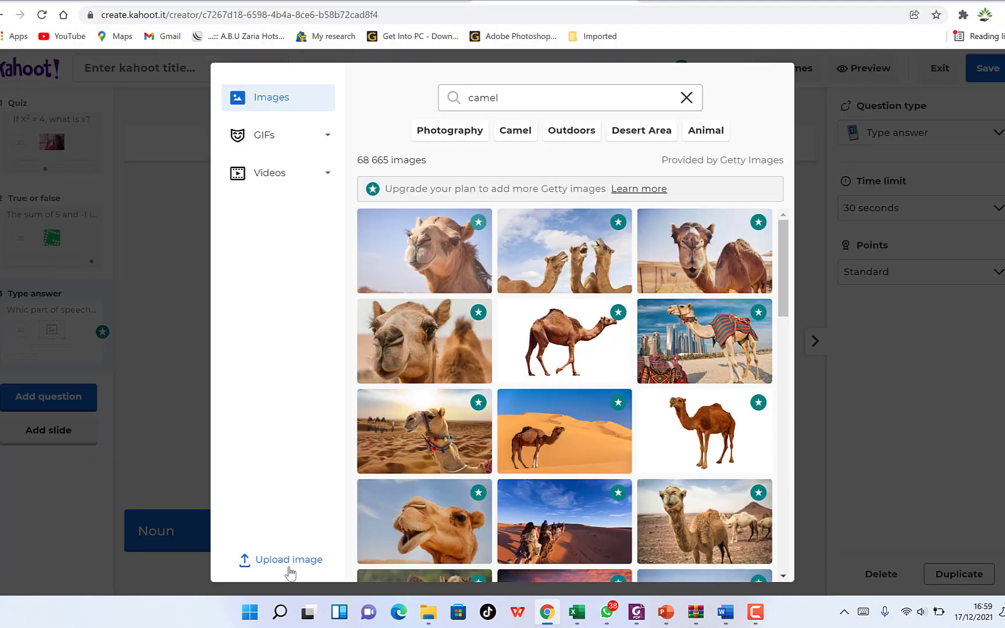
# Step: Return to the kahoot's image library and upload the image 222 from the Pictures folder to the type-answer question
pyautogui.click(289, 569)
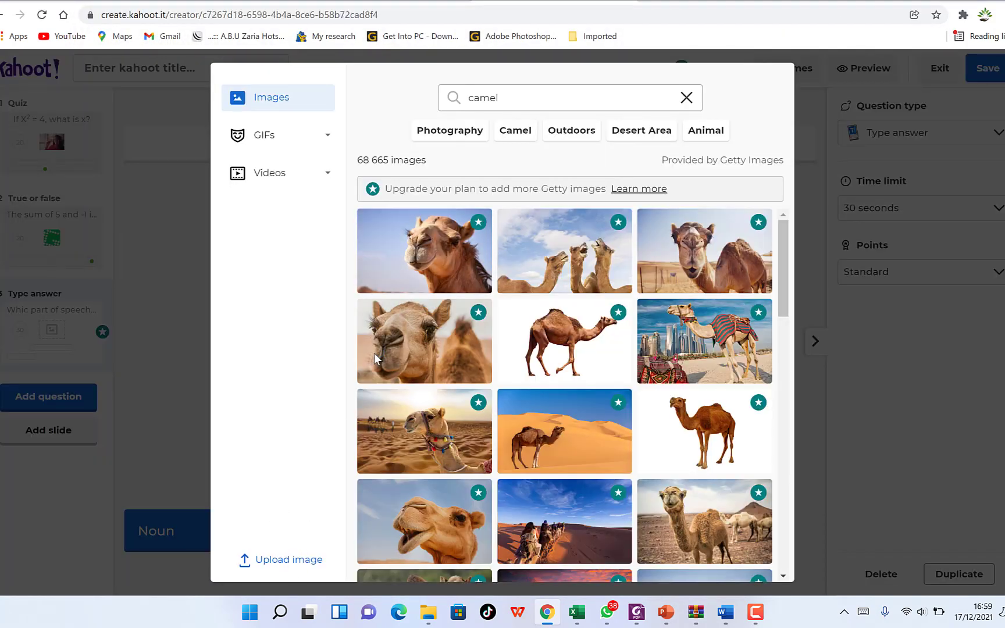
pyautogui.scroll(-2, 321, 147)
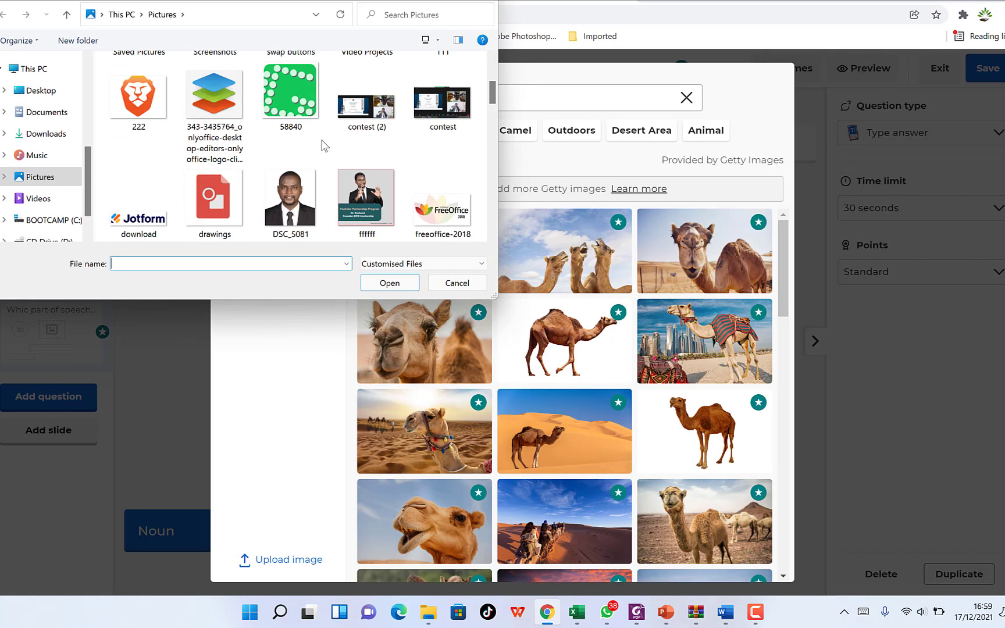
pyautogui.click(195, 96)
pyautogui.click(134, 97)
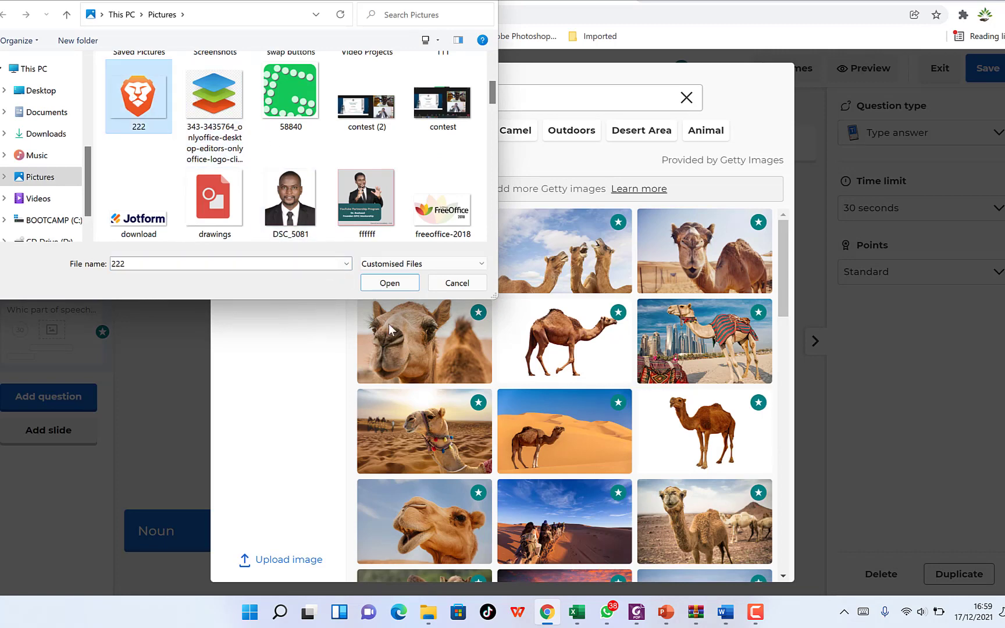
pyautogui.click(390, 282)
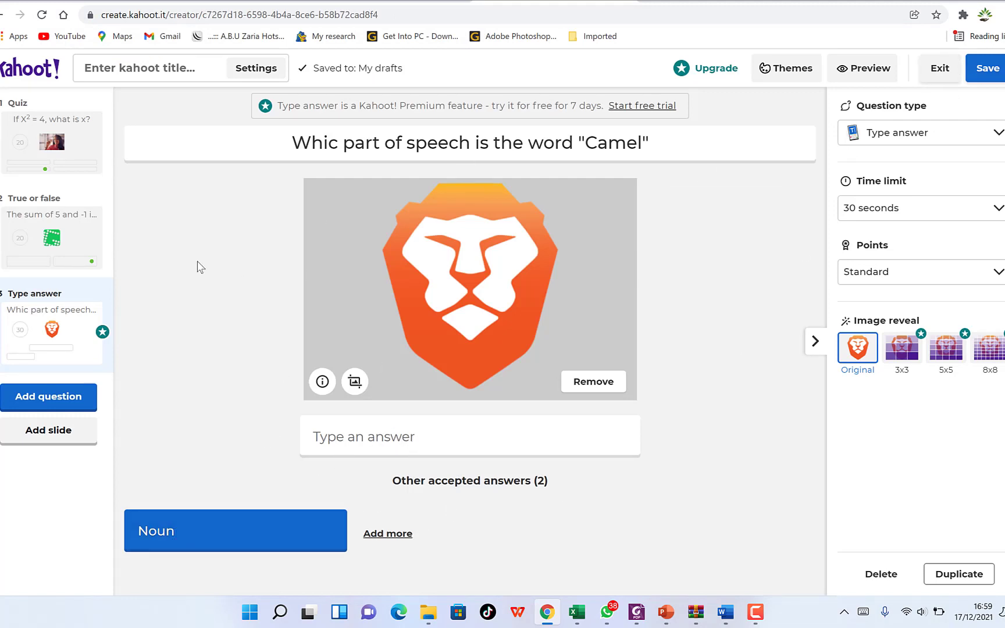
# Step: Review the first question's points and answer-option choices, and look over the true-or-false and type-answer questions
pyautogui.click(42, 161)
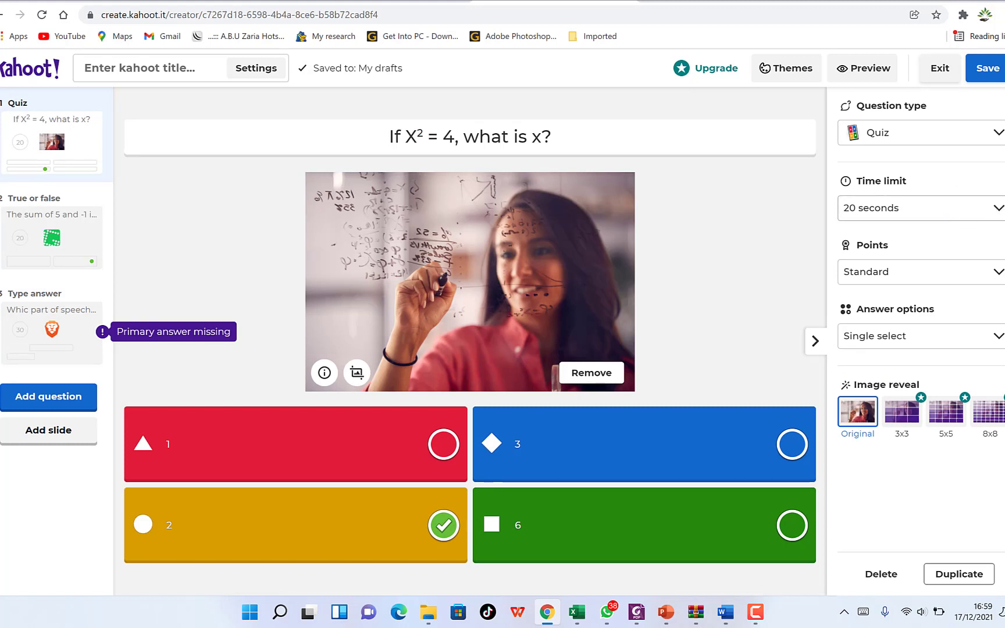
pyautogui.click(998, 273)
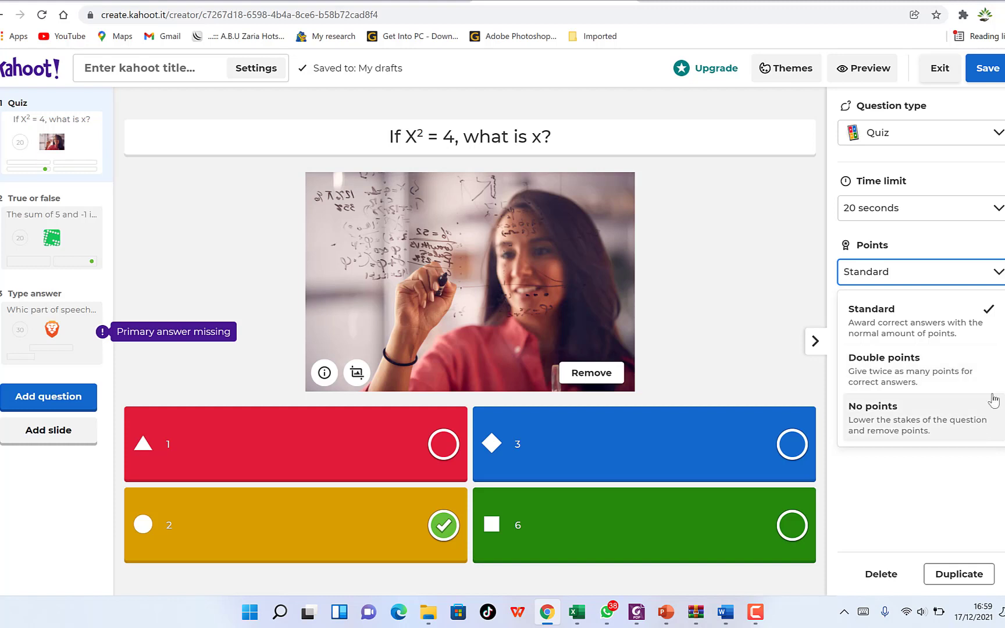
pyautogui.click(946, 275)
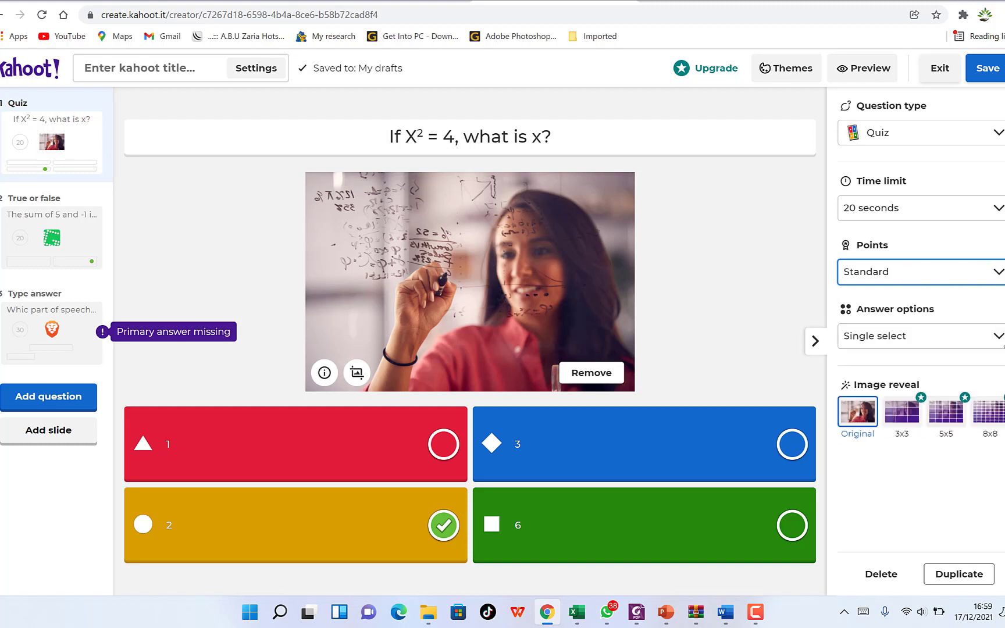
pyautogui.click(997, 338)
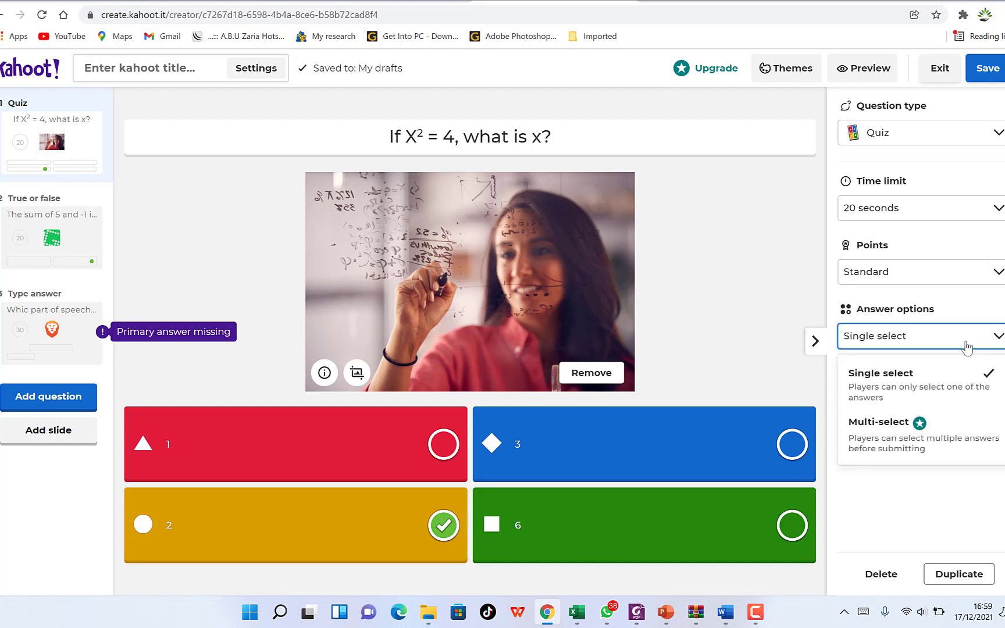
pyautogui.click(995, 336)
pyautogui.click(43, 255)
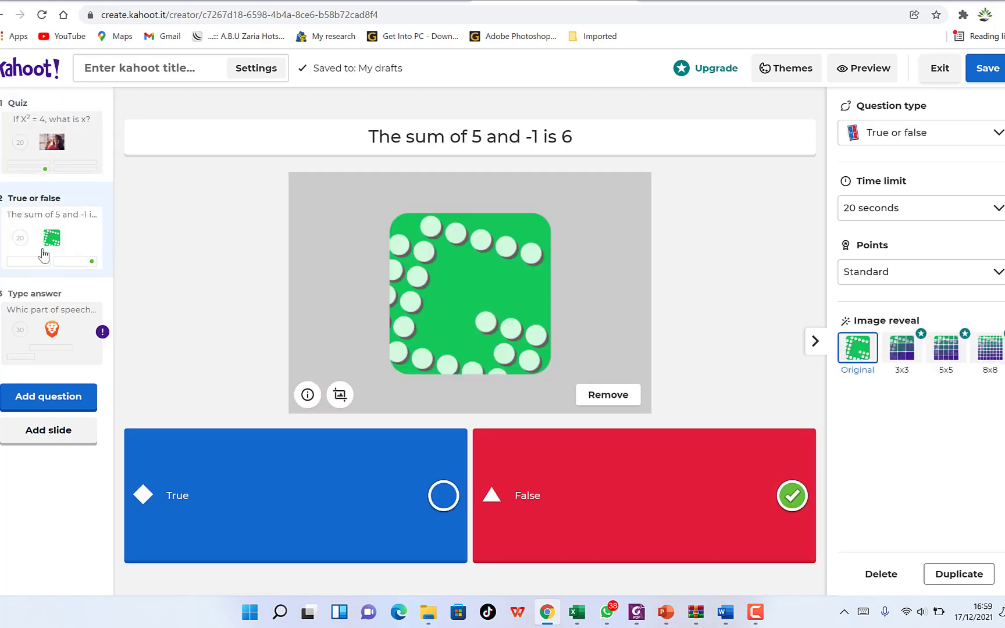
pyautogui.click(49, 349)
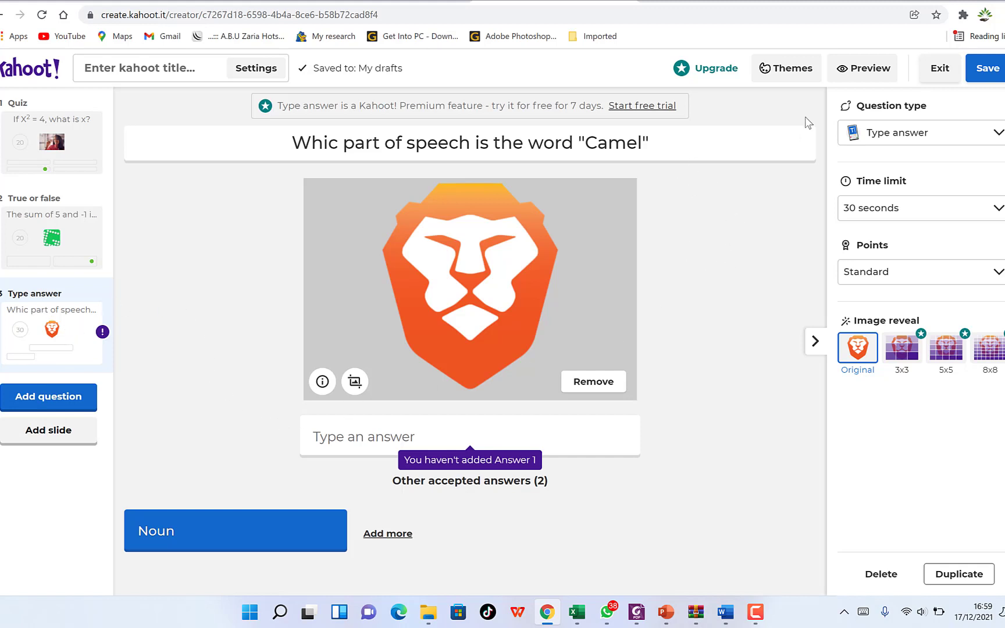
# Step: Try the Celebration theme on the kahoot and preview the type-answer question with it
pyautogui.click(787, 77)
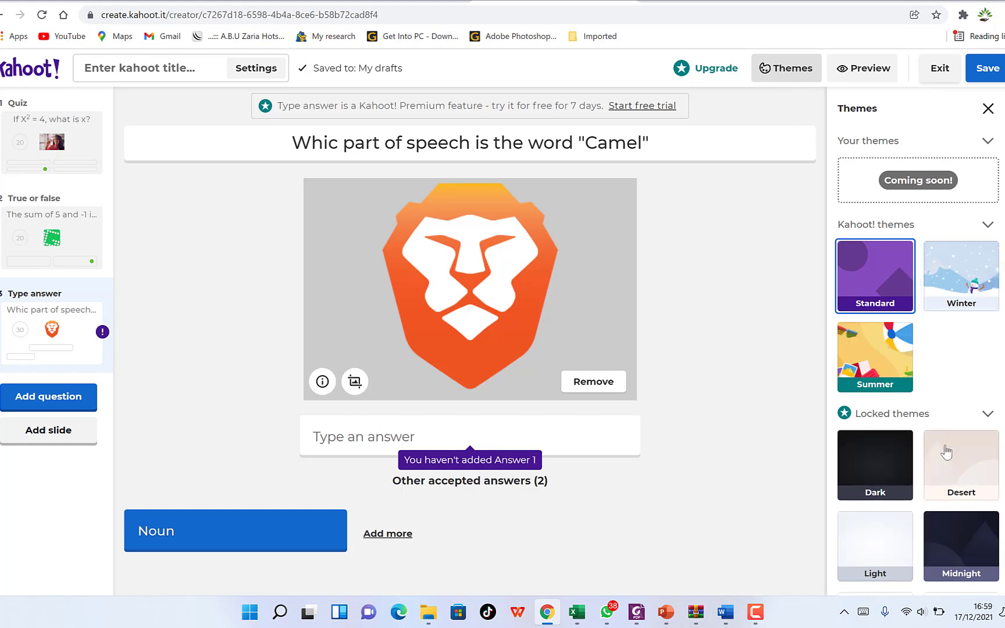
pyautogui.scroll(-1, 950, 377)
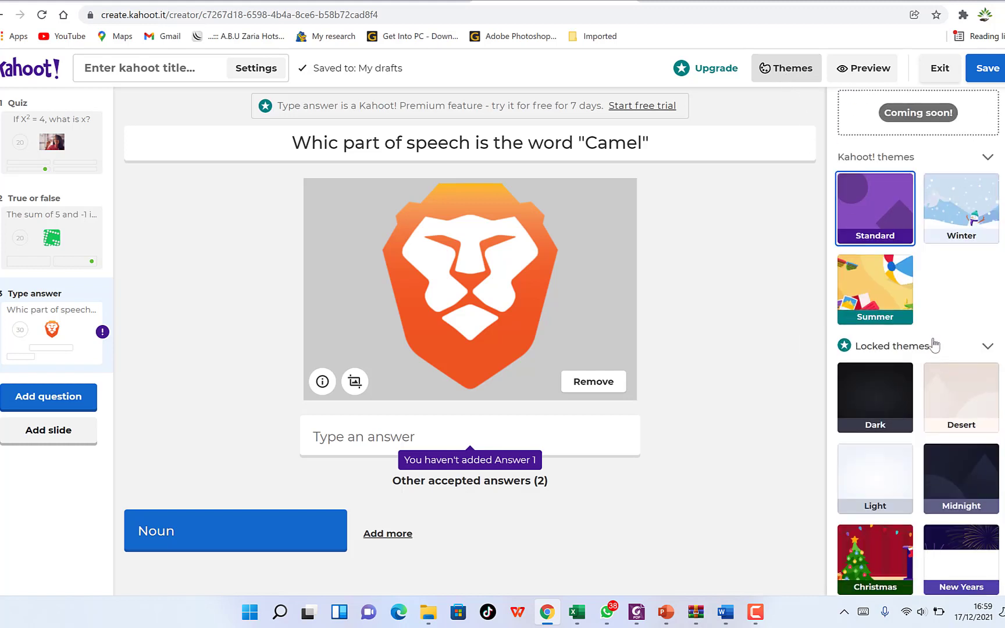
pyautogui.scroll(-2, 909, 449)
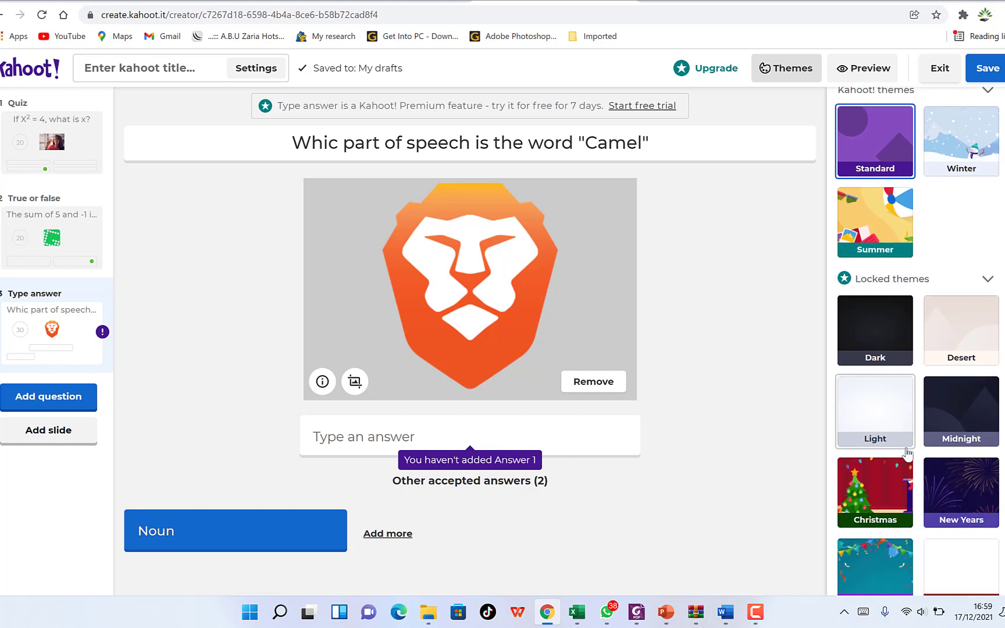
pyautogui.click(888, 522)
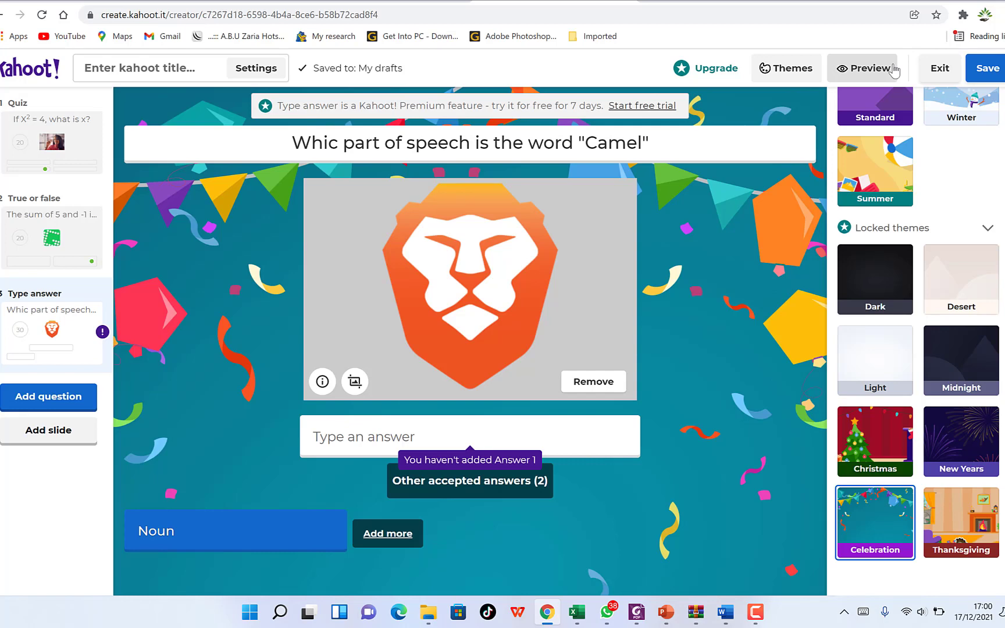
pyautogui.click(876, 70)
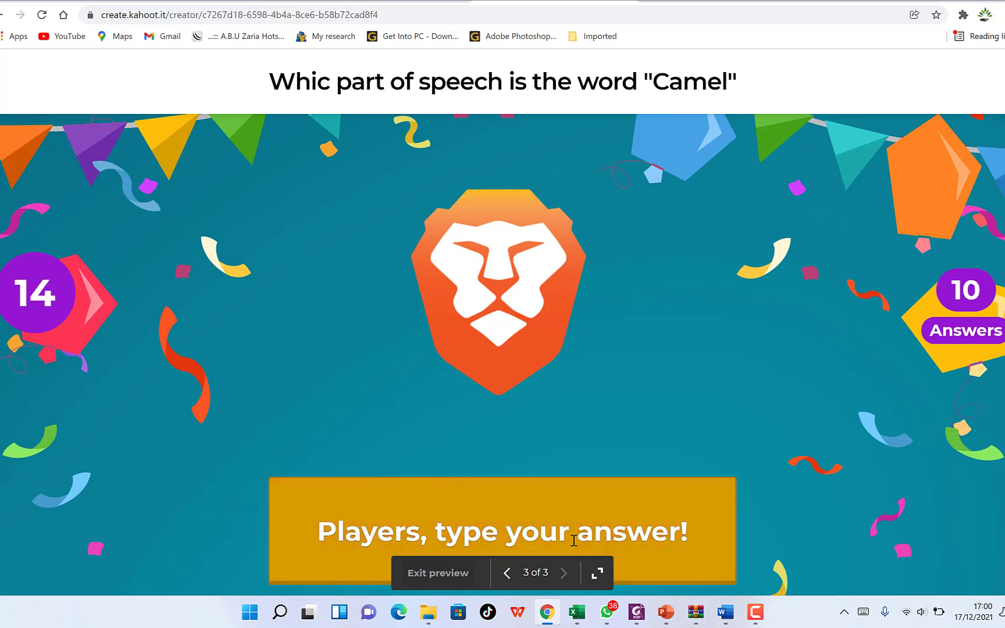
pyautogui.click(440, 575)
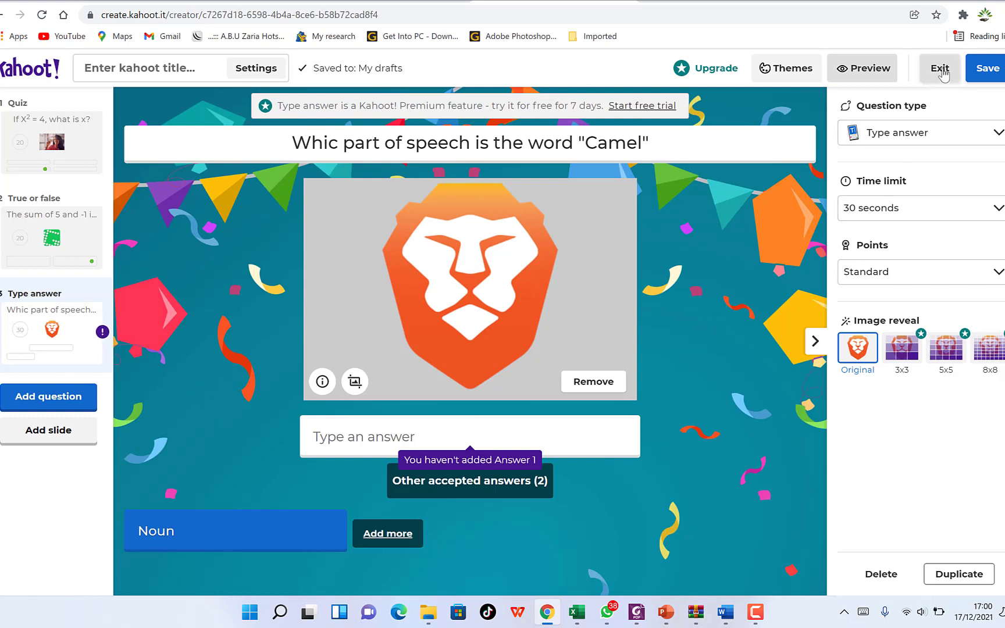
# Step: Title the kahoot "Demo 1" and describe it as "Catching fun with my students" in the kahoot summary
pyautogui.click(150, 74)
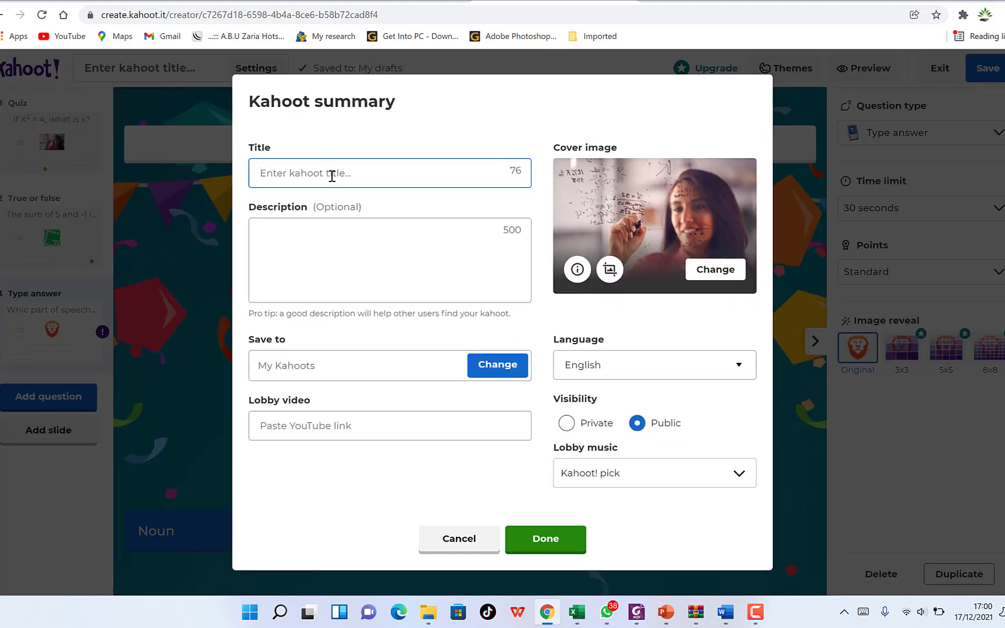
pyautogui.write('Demo 1')
pyautogui.click(347, 243)
pyautogui.write('Catching fun with m')
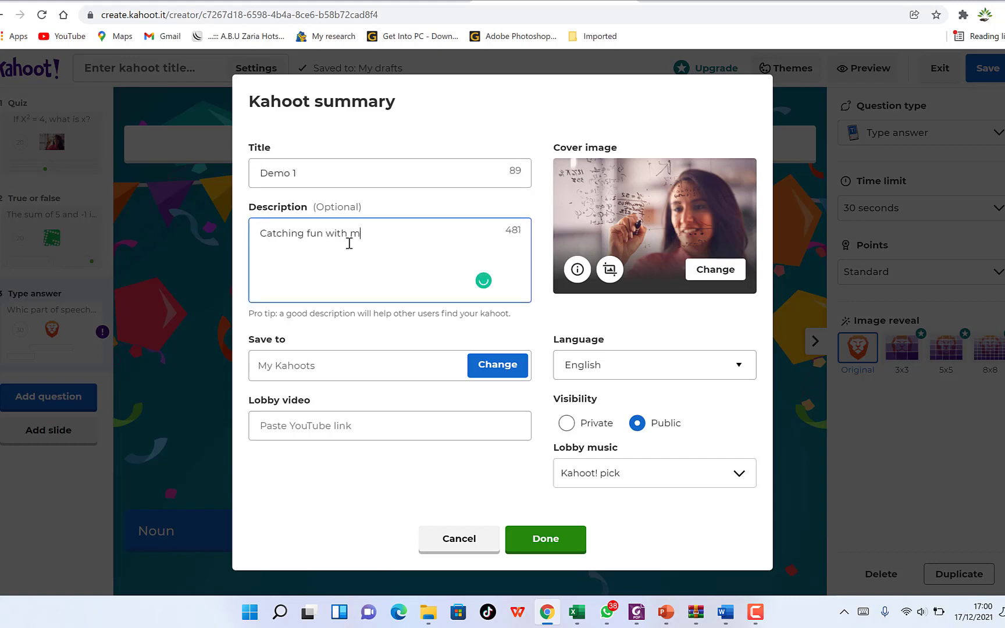
pyautogui.write('y students')
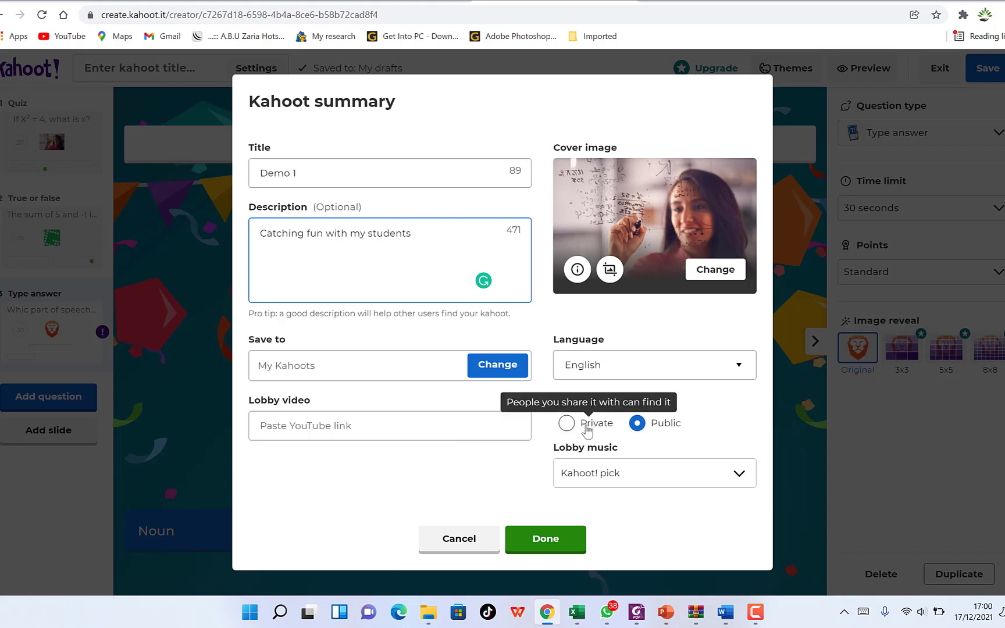
# Step: Play the Fantasy lobby music sample and raise the computer's volume to 56
pyautogui.click(681, 479)
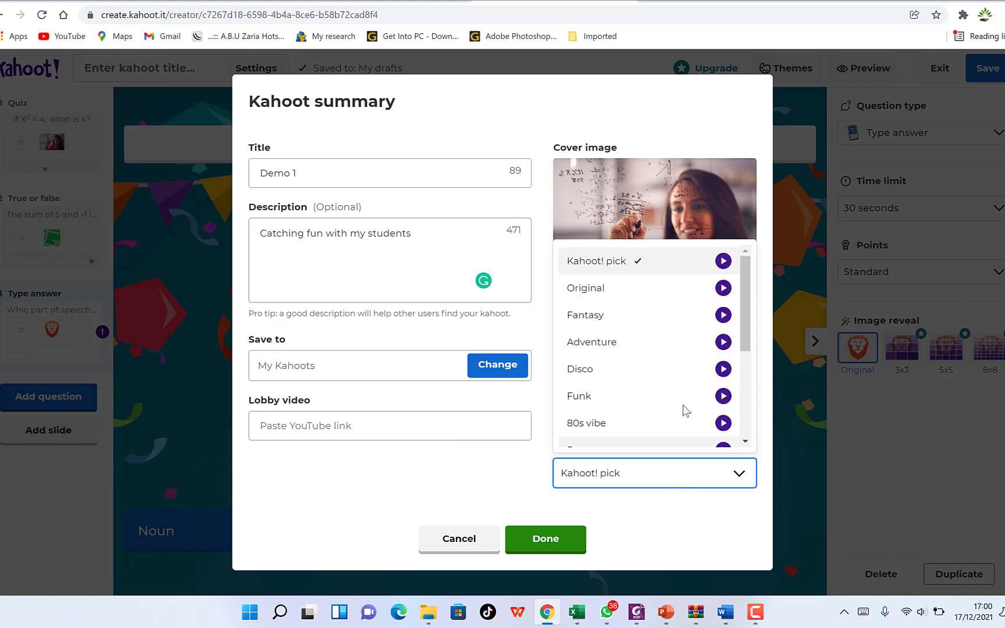
pyautogui.click(723, 316)
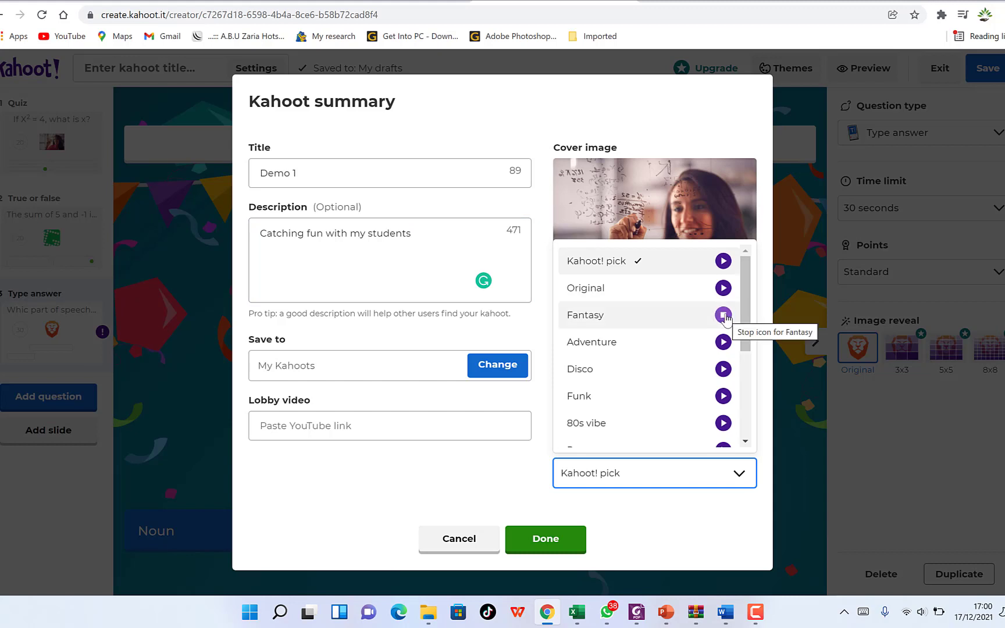
pyautogui.click(908, 614)
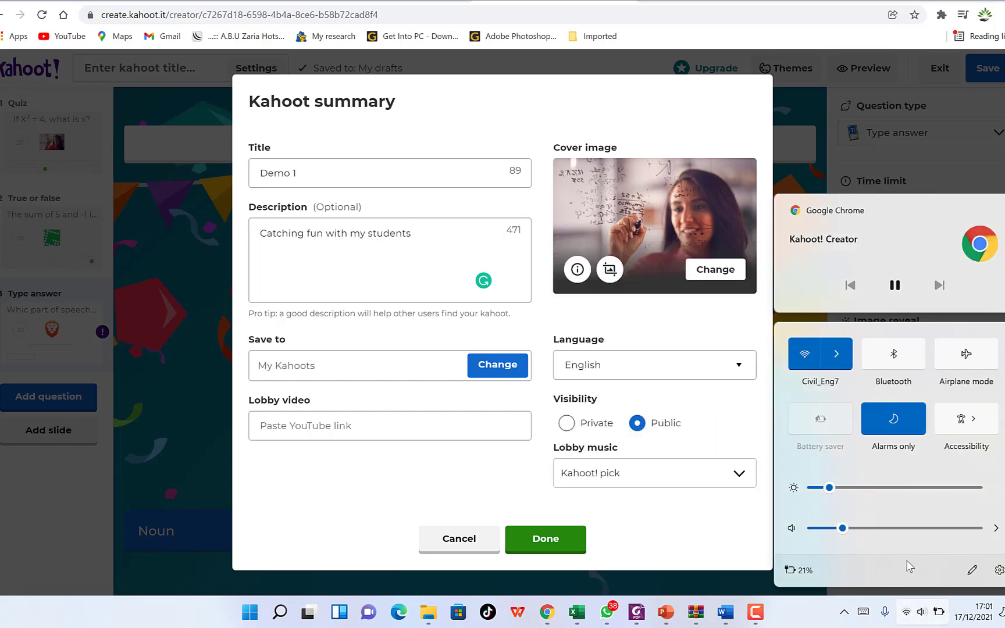
pyautogui.moveTo(839, 528); pyautogui.dragTo(901, 529)
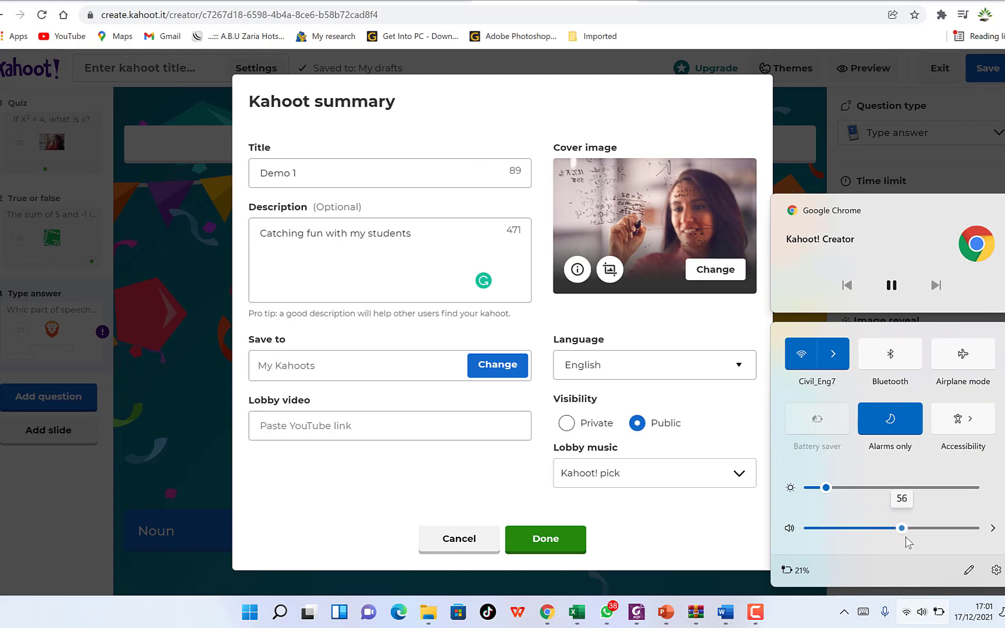
pyautogui.click(678, 522)
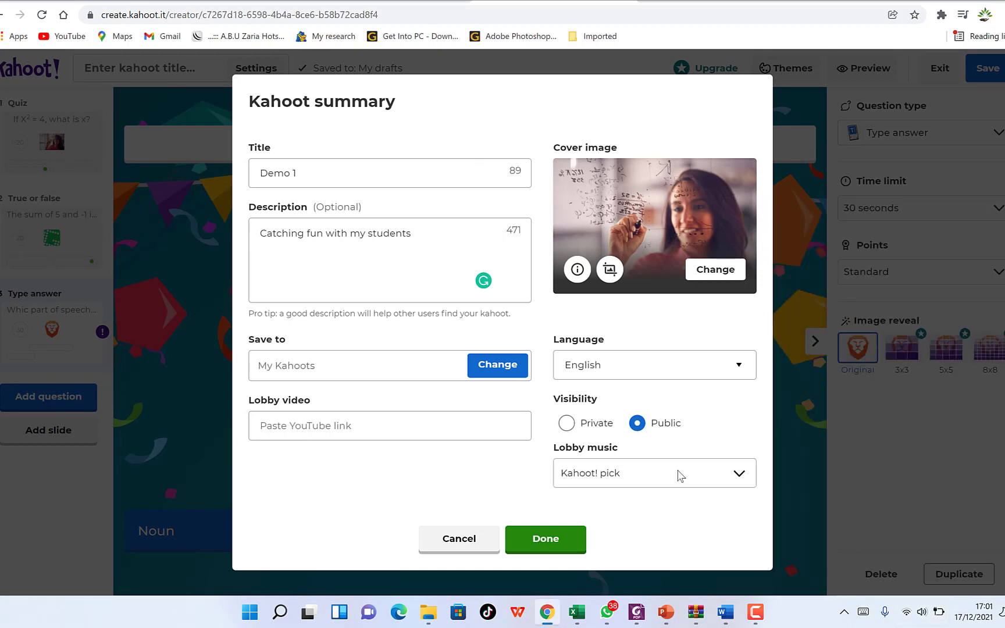
# Step: Sample the 80s vibe and Original tracks, set the lobby music to Original and confirm the kahoot summary
pyautogui.click(745, 476)
pyautogui.click(722, 424)
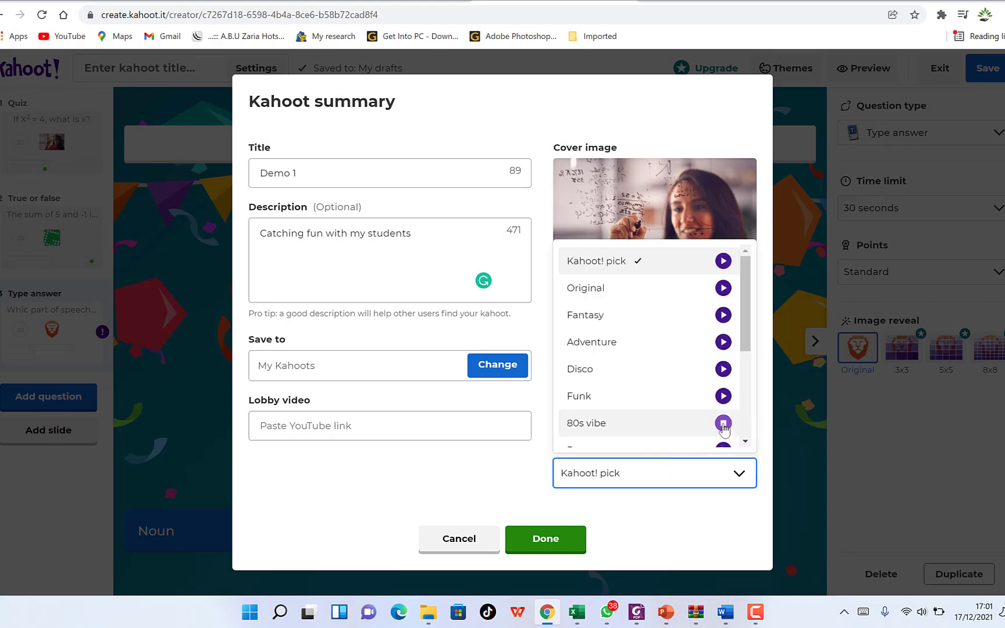
pyautogui.click(723, 289)
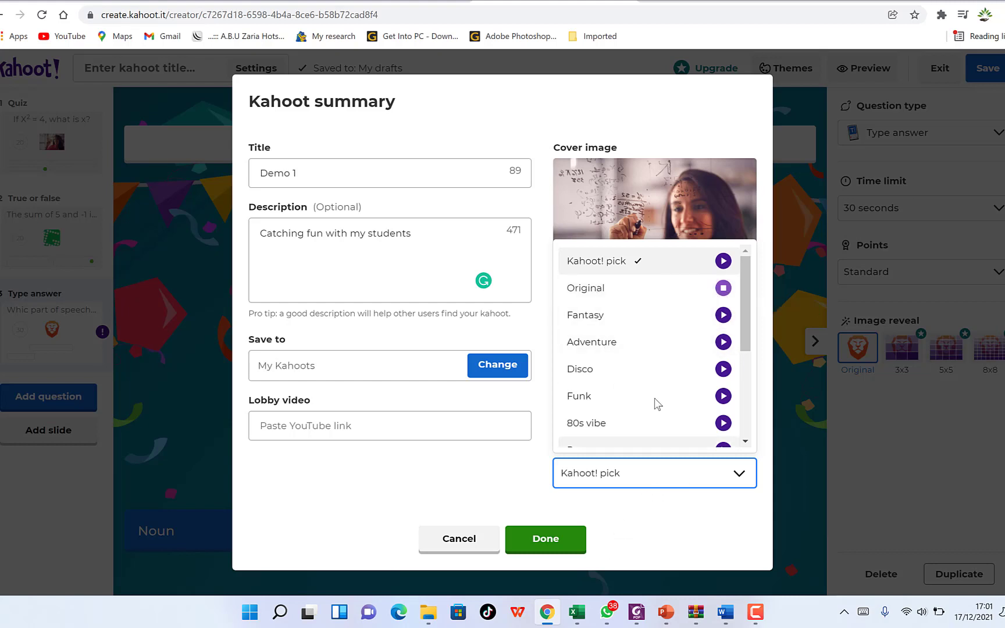
pyautogui.click(588, 287)
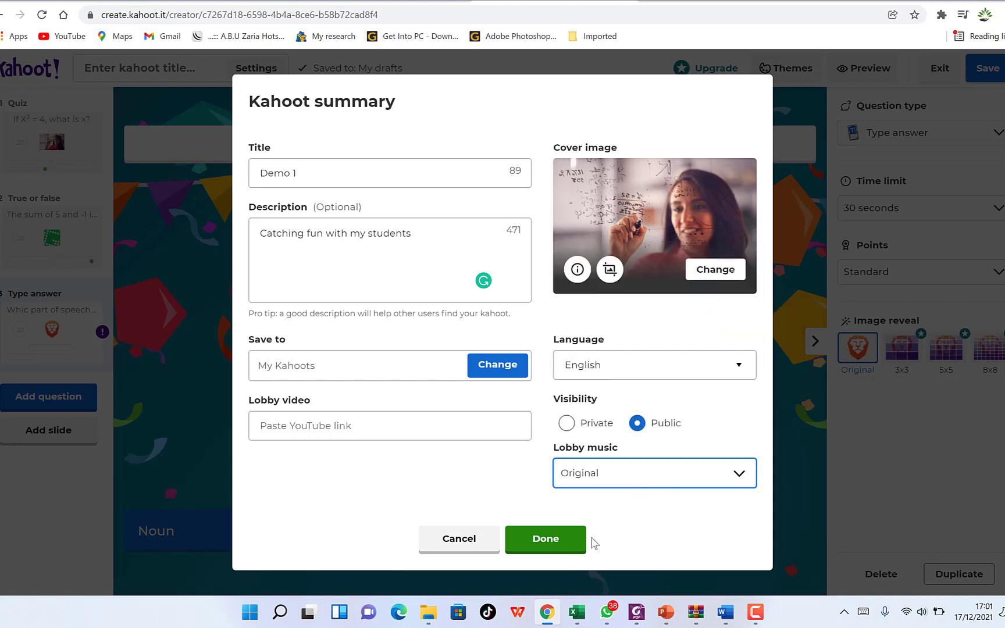
pyautogui.click(535, 542)
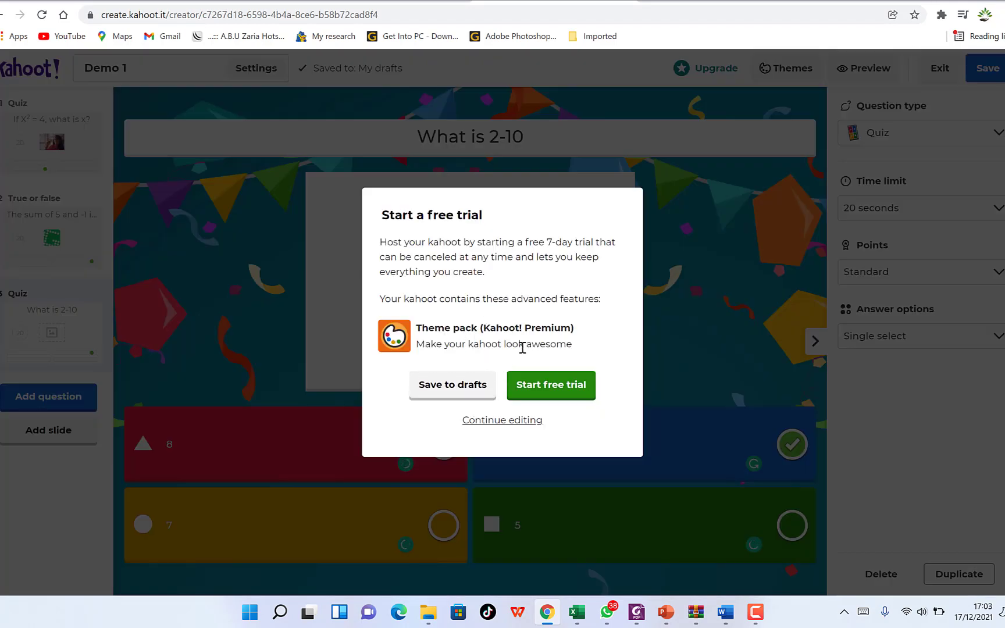
# Step: Continue editing without the free trial, switch the kahoot's theme to Standard and save the kahoot
pyautogui.click(490, 421)
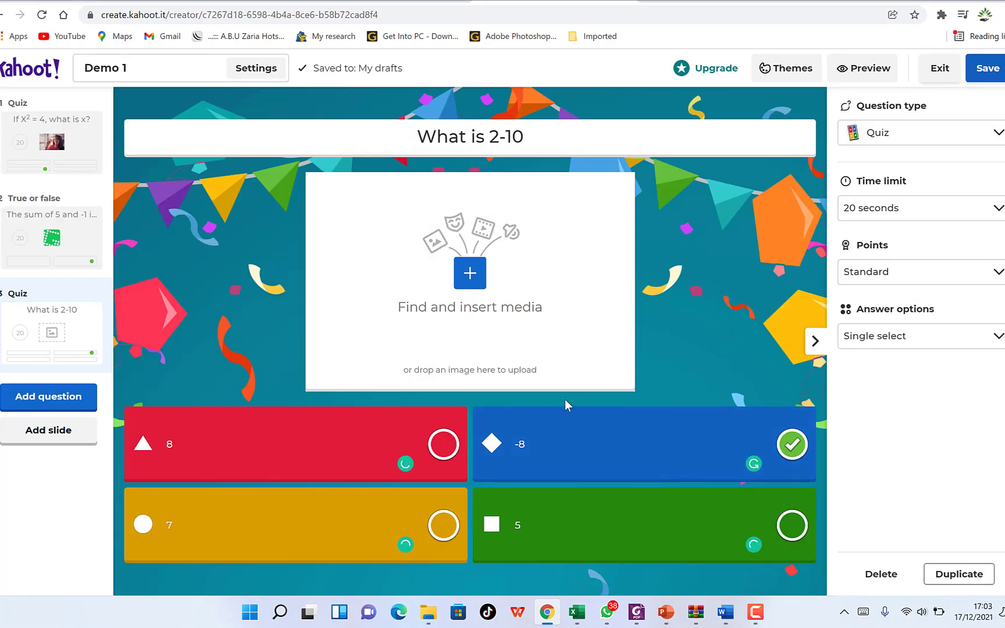
pyautogui.click(800, 72)
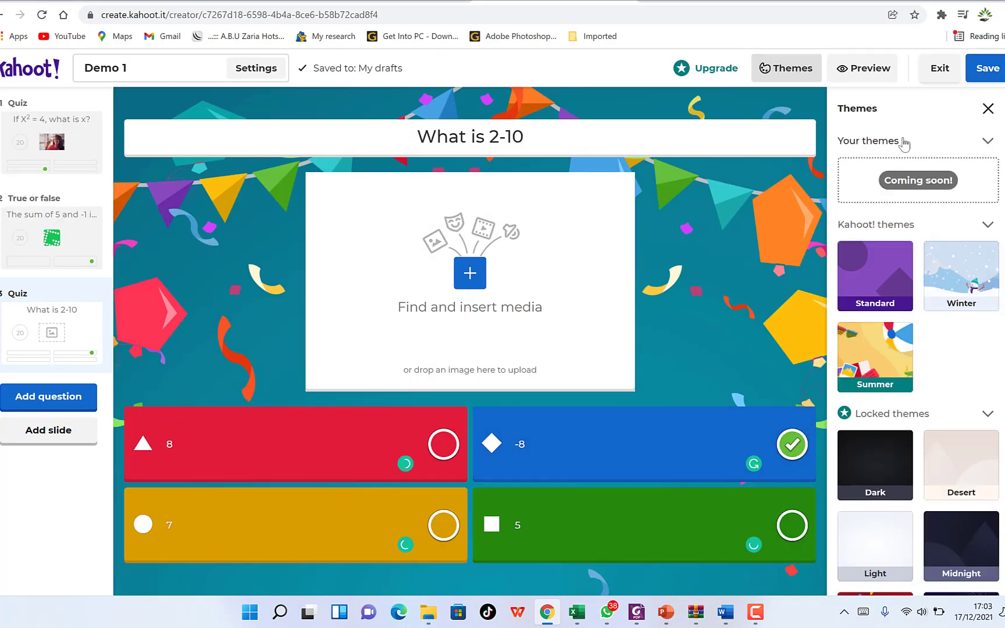
pyautogui.click(867, 282)
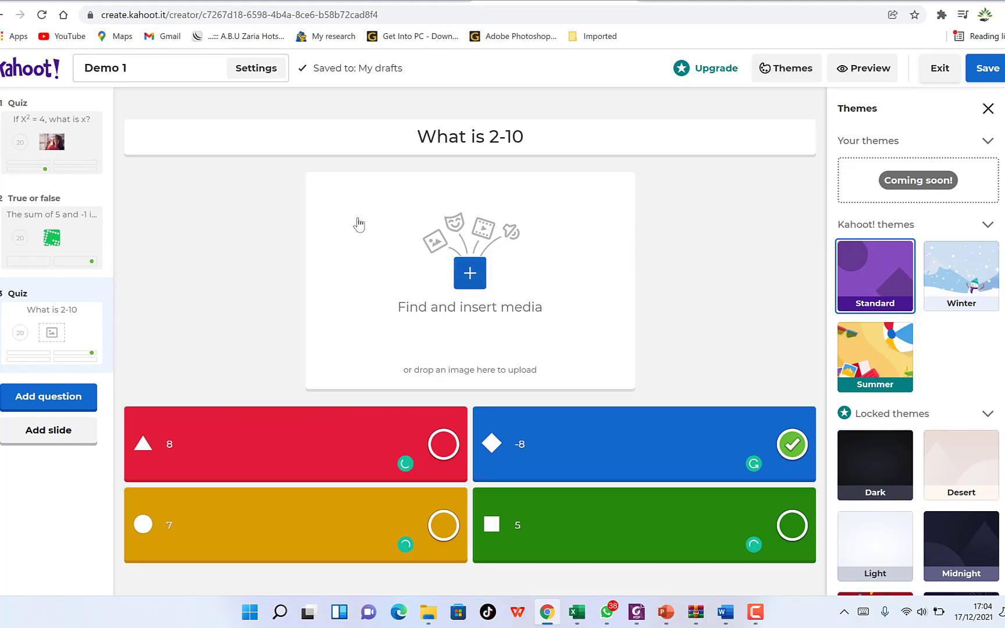
pyautogui.click(979, 75)
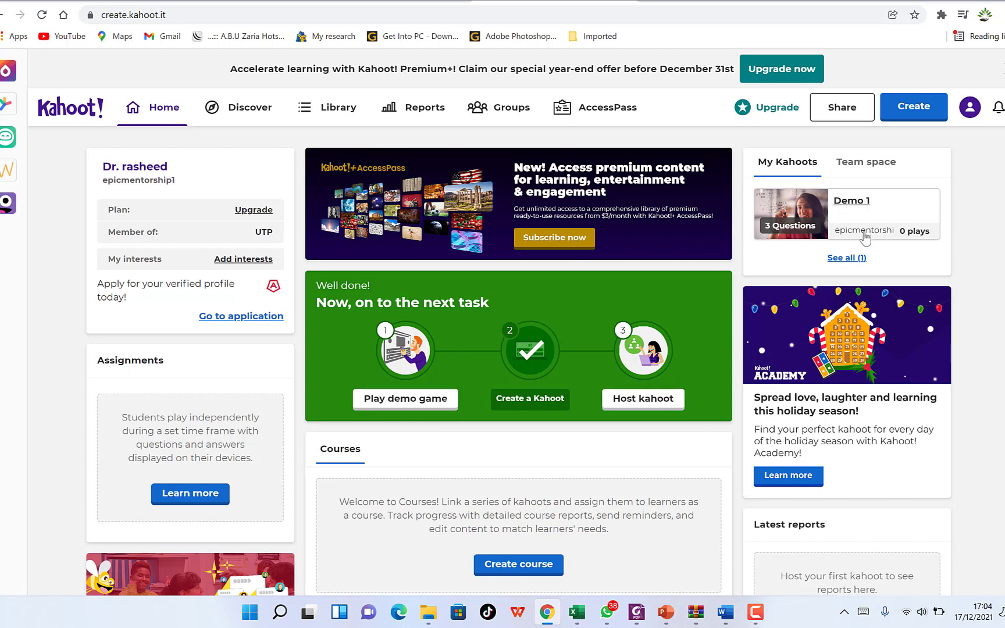
# Step: Open the Demo 1 kahoot and start hosting it as a Player vs Player game in Classic mode
pyautogui.click(794, 222)
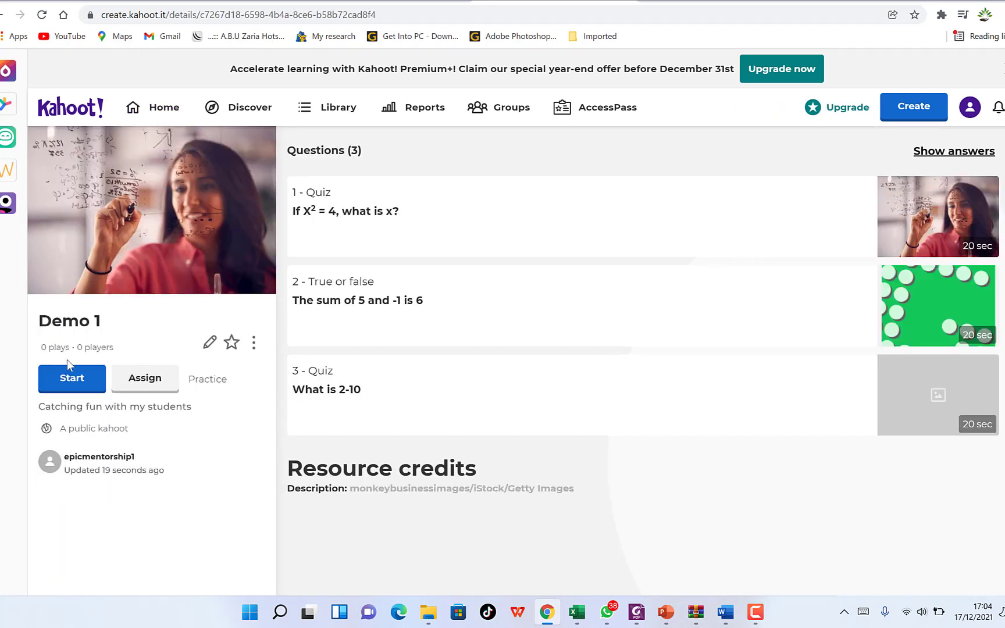
pyautogui.click(72, 378)
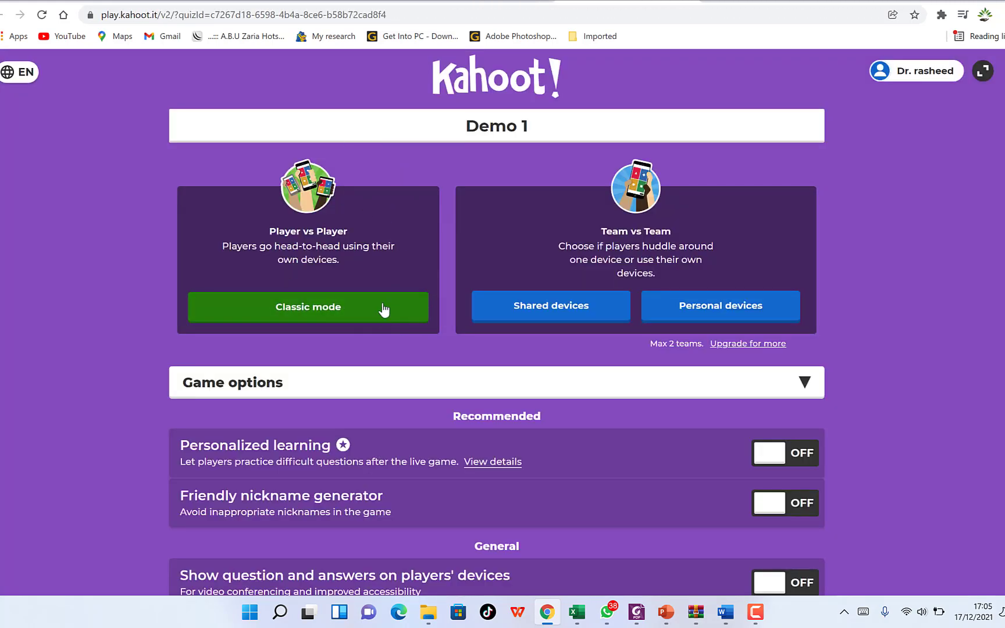
pyautogui.click(335, 308)
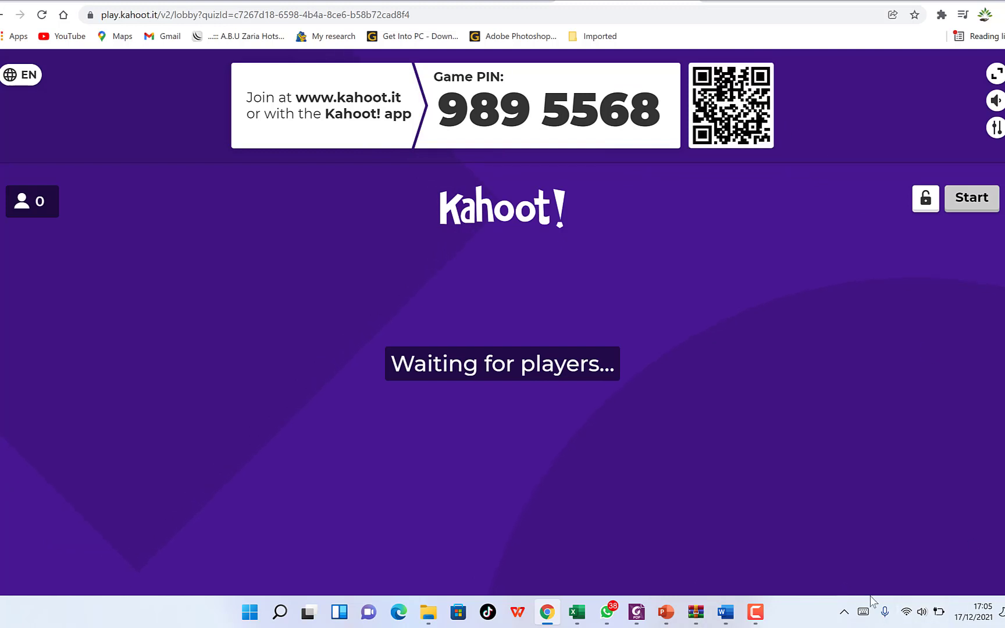
pyautogui.click(921, 612)
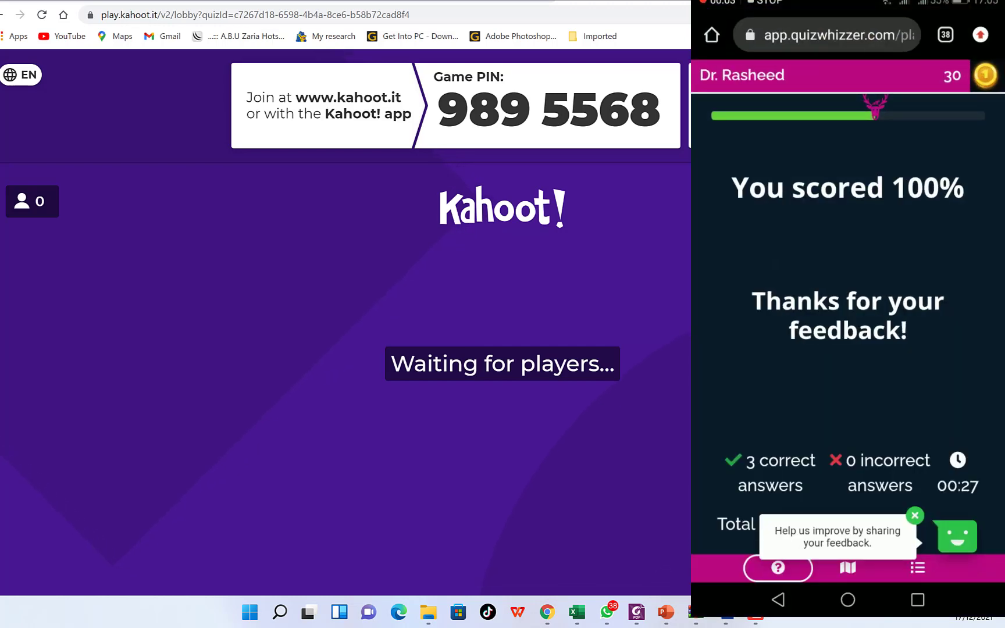
# Step: Switch to the phone's browser, go to kahoot.it and submit the game PIN to join the game
pyautogui.click(889, 42)
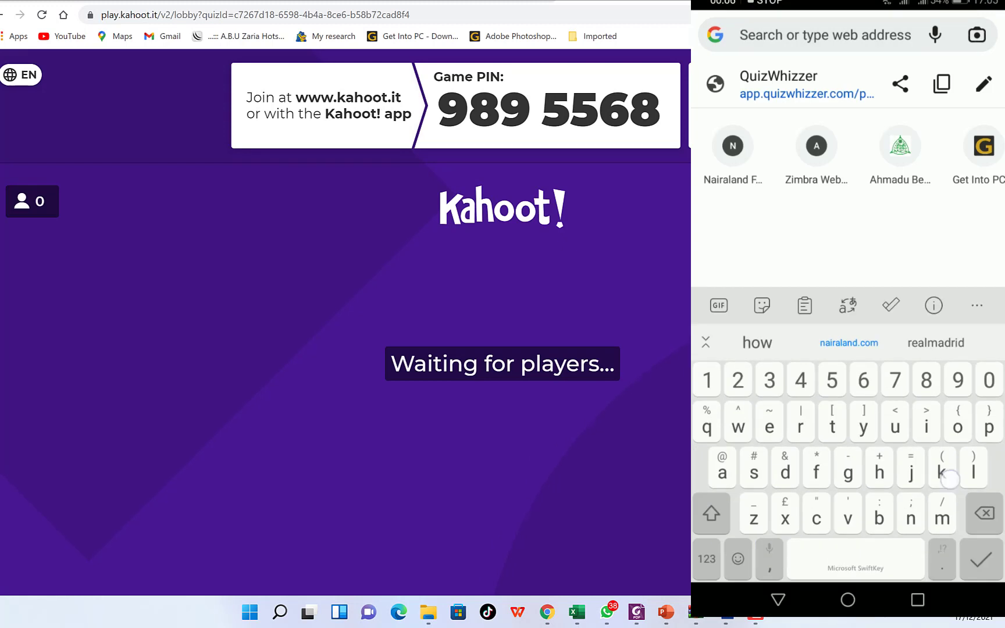
pyautogui.write('kahoot.it')
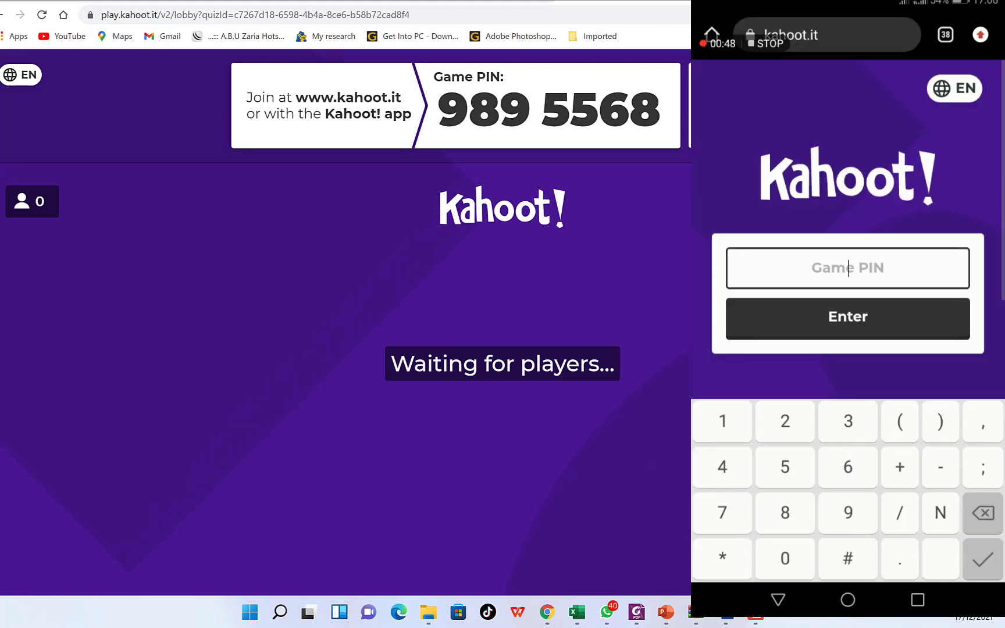
pyautogui.write('9')
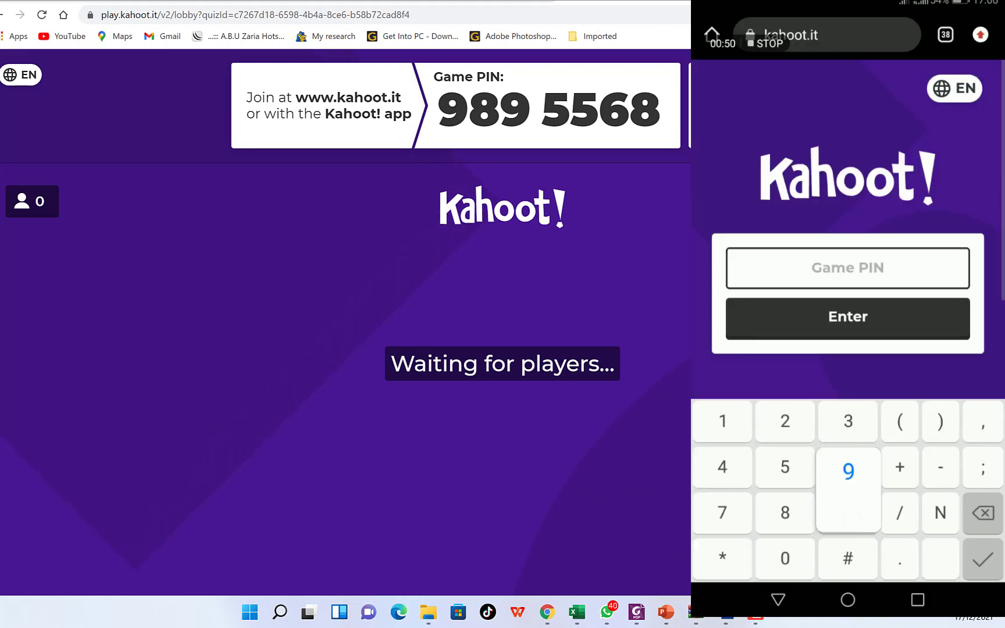
pyautogui.write('89')
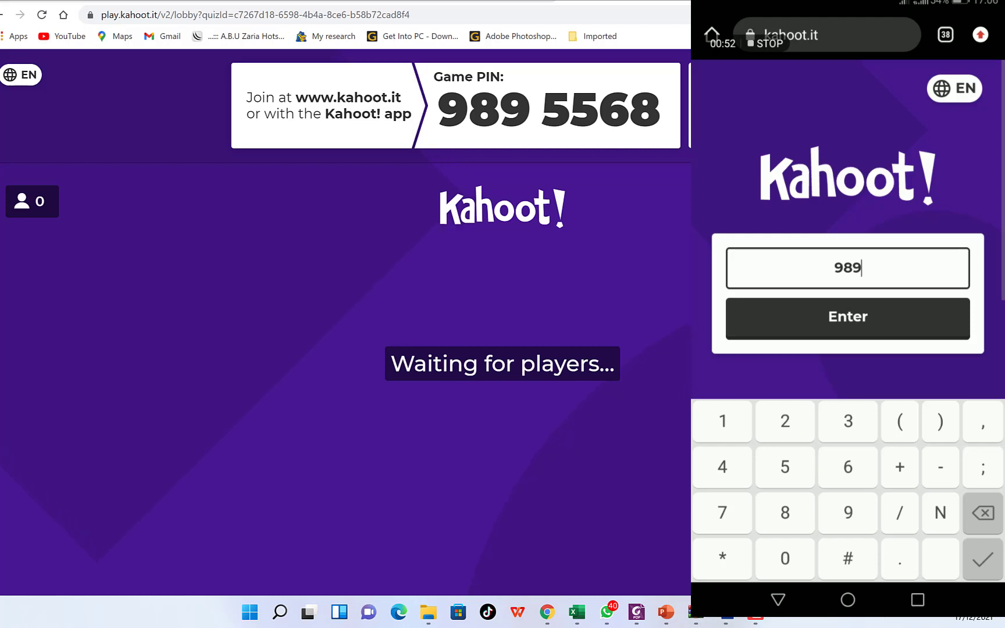
pyautogui.write('5568')
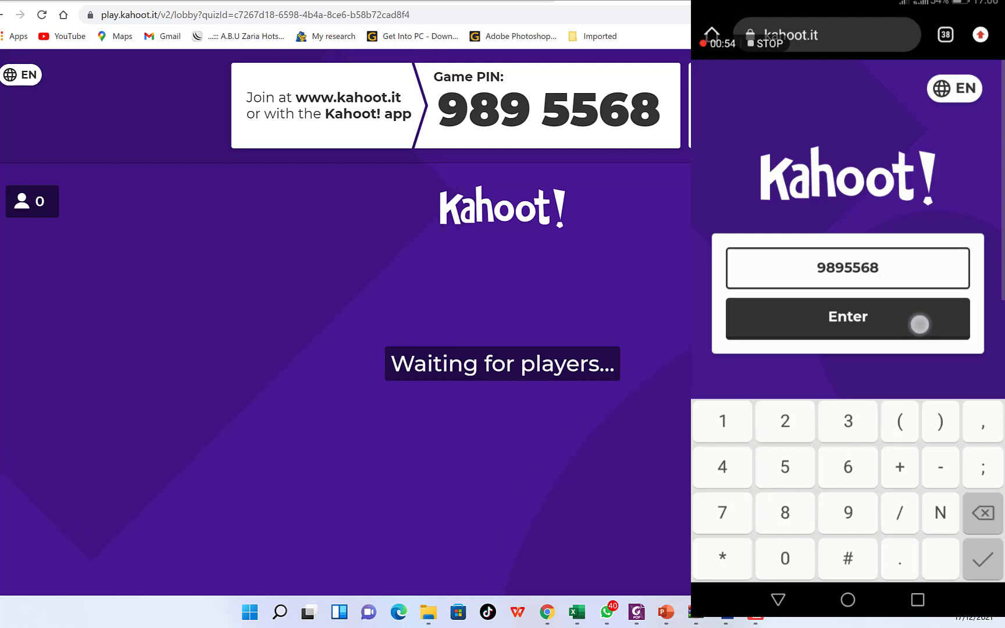
pyautogui.click(919, 324)
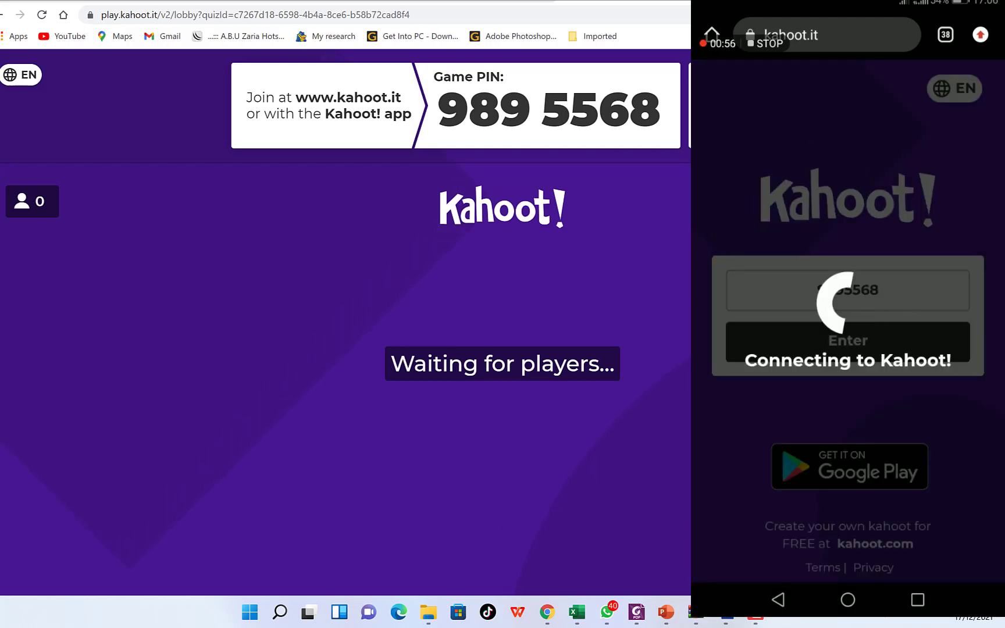
# Step: Enter the player's nickname on the phone and join the game lobby
pyautogui.click(848, 373)
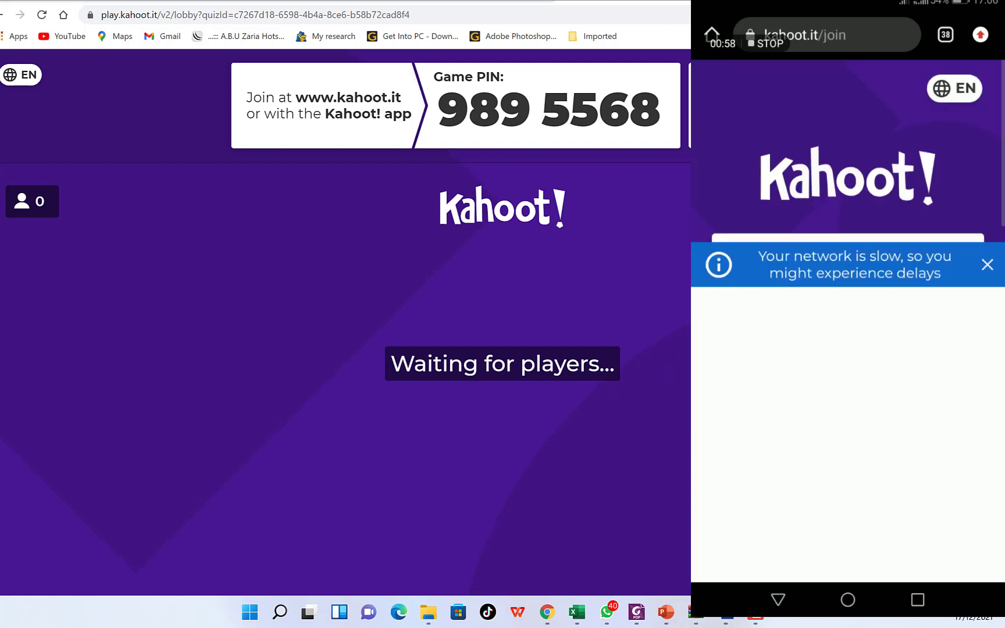
pyautogui.write('Mai')
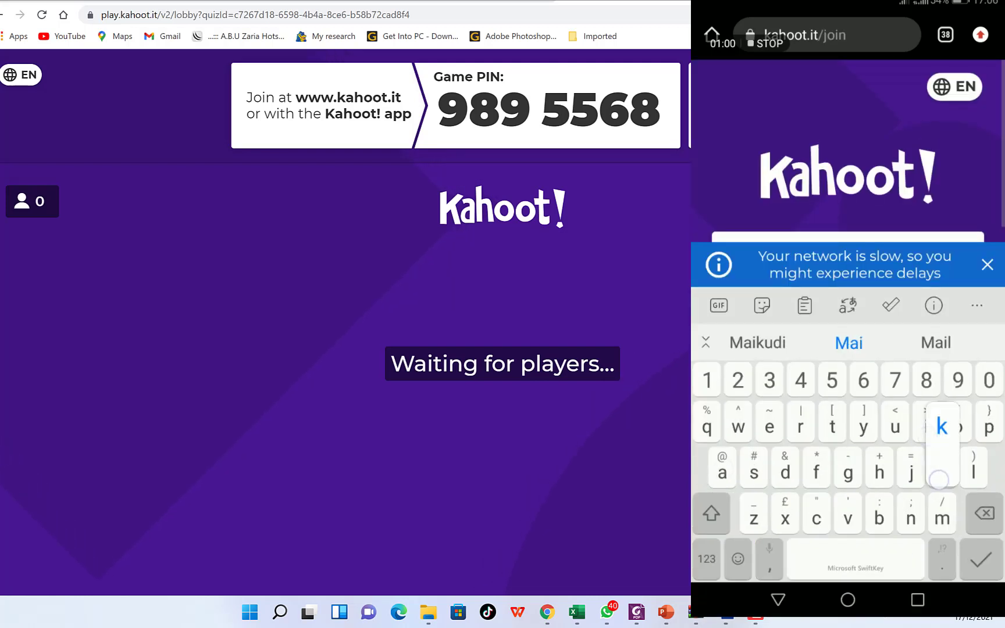
pyautogui.write('kudi')
pyautogui.click(868, 344)
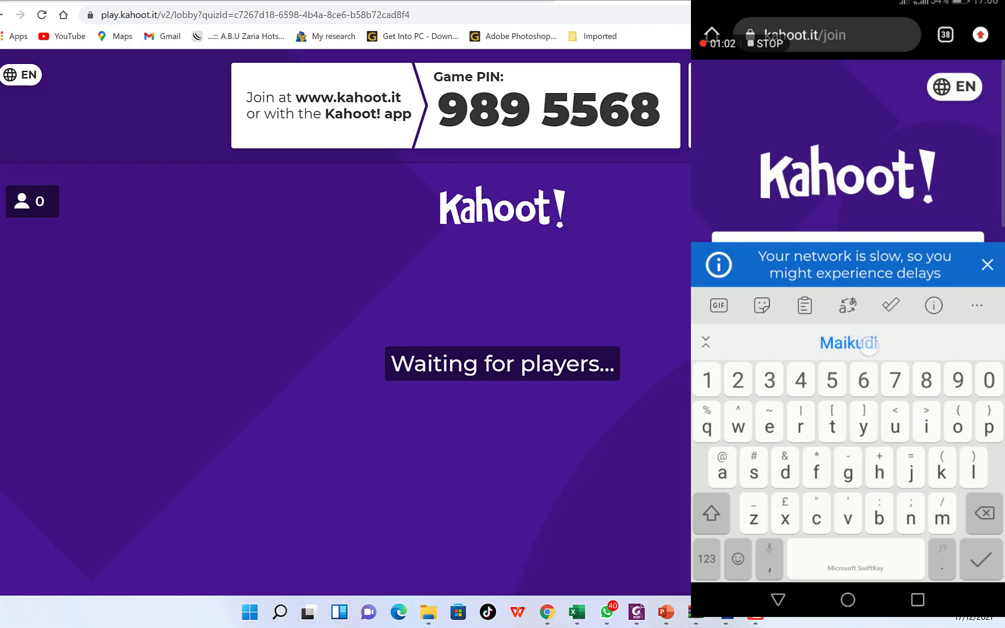
pyautogui.click(981, 559)
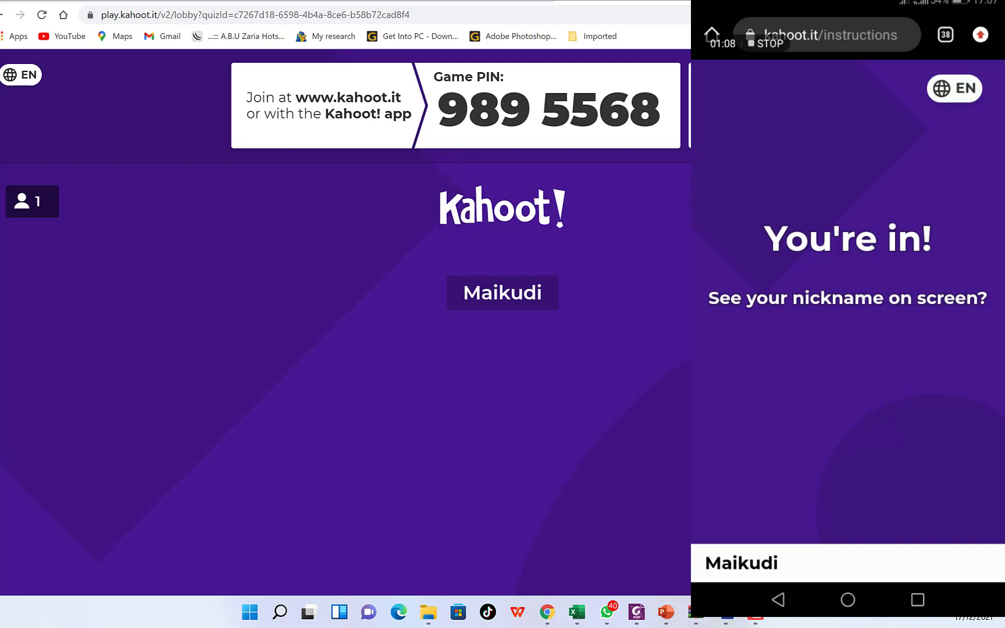
# Step: Start the game from the host lobby and advance through the first two questions to the scoreboard after question 2
pyautogui.click(970, 201)
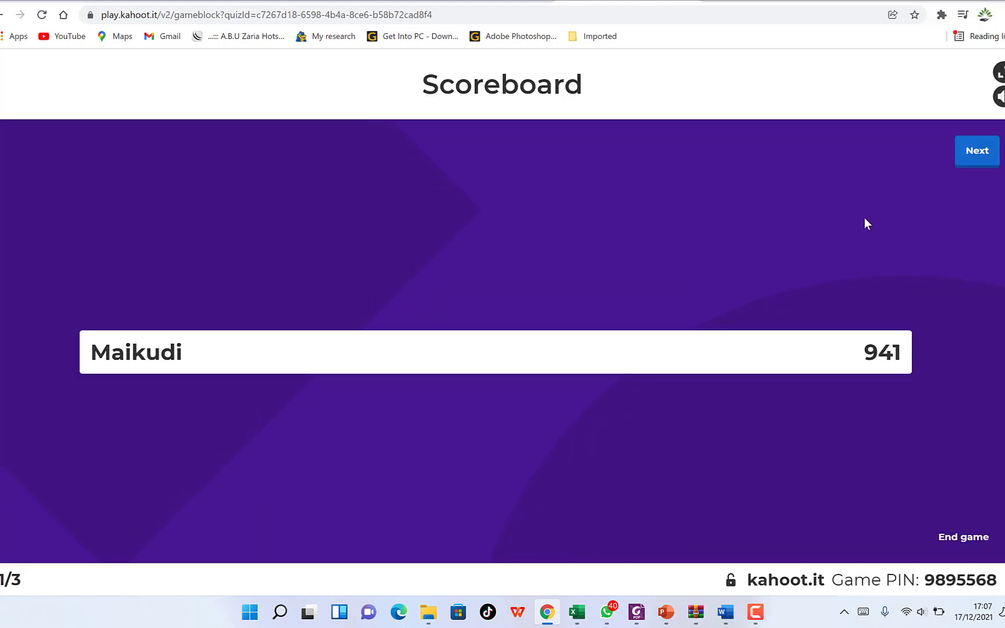
pyautogui.click(980, 151)
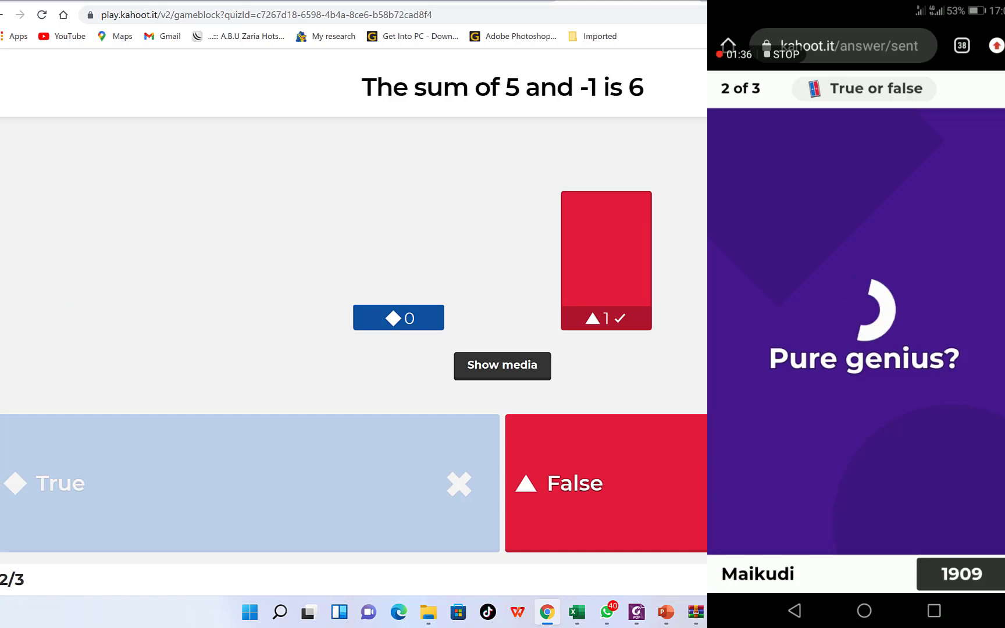
pyautogui.click(976, 150)
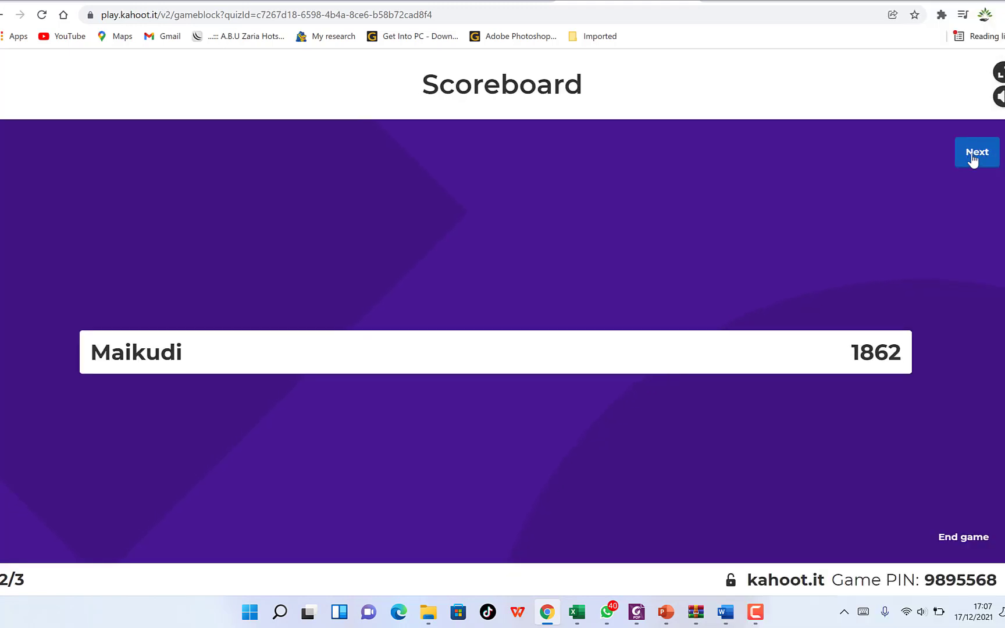
# Step: Bring up question 3, answer "What is 2-10" with -8 on the phone and continue the hosted game to the podium
pyautogui.click(976, 166)
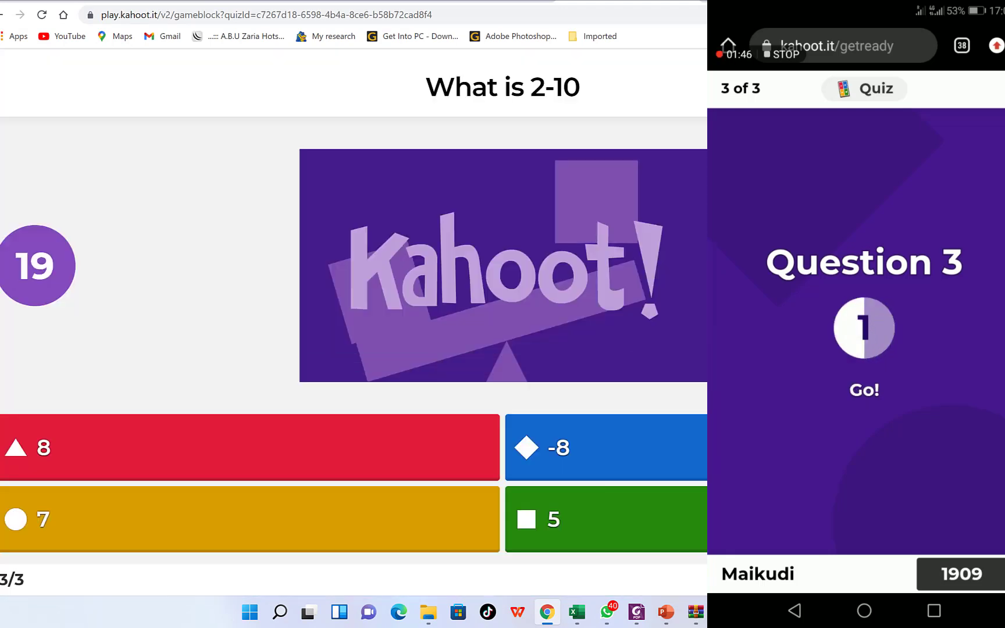
pyautogui.click(910, 282)
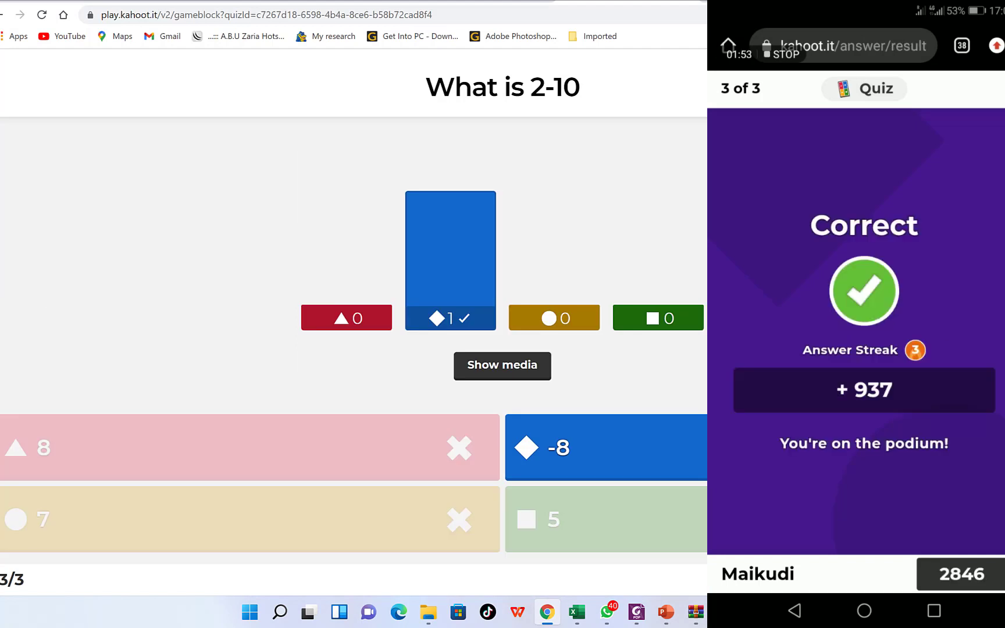
pyautogui.click(972, 142)
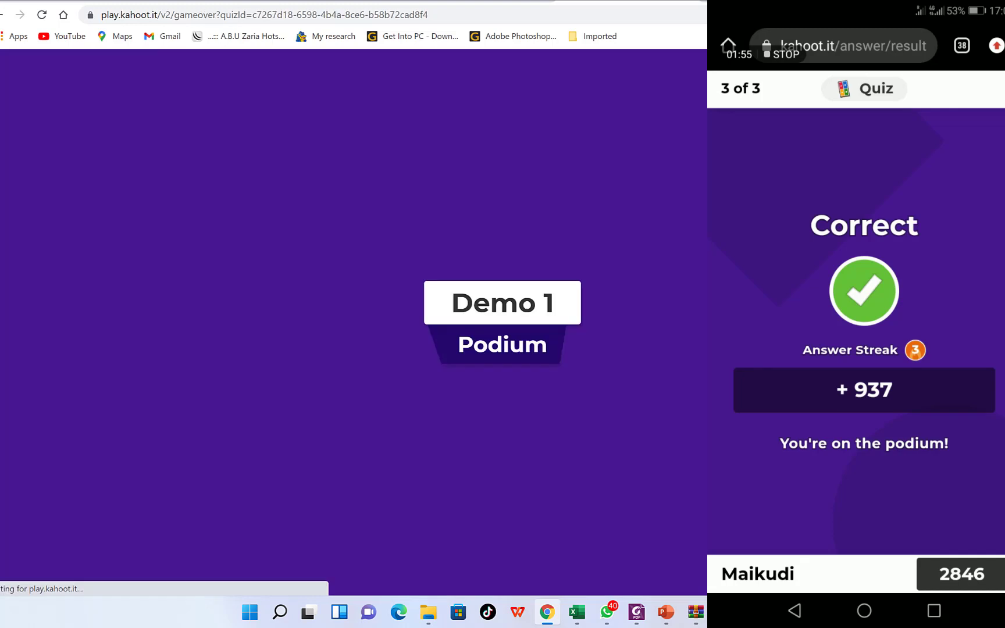